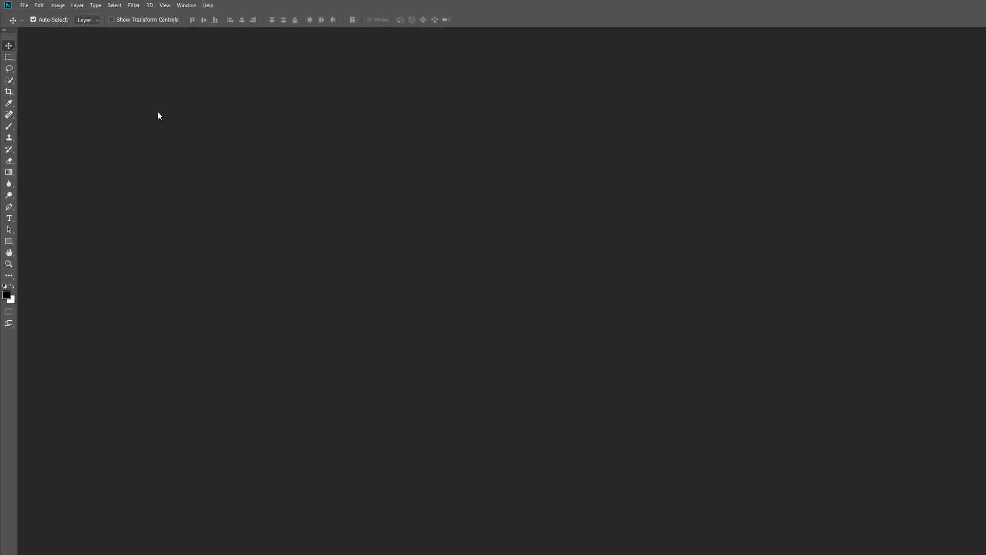
Create a new 1600 x 800 pixel RGB document at 72 pixels/inch with a white background and fit it on screen.
{"action": "left_click", "coordinate": [57, 14]}
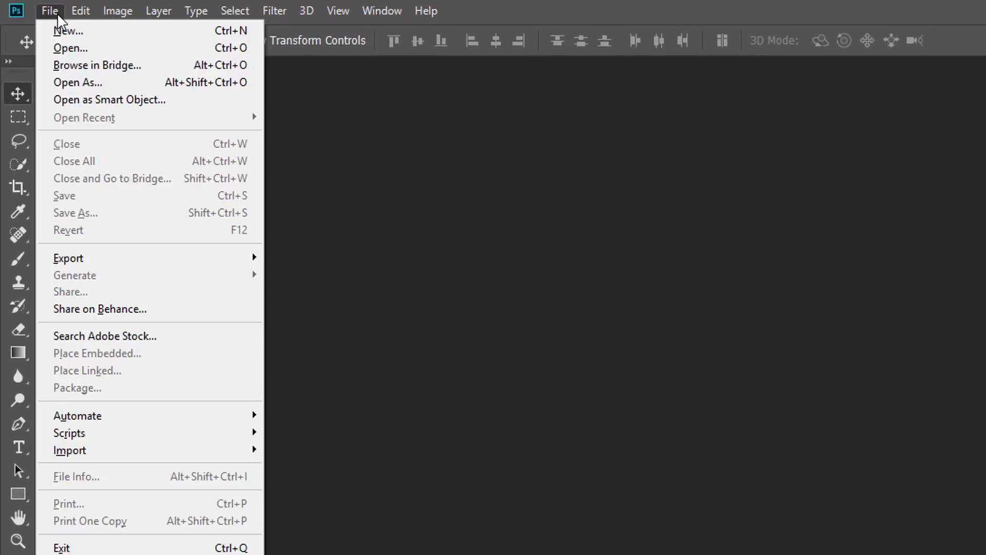
{"action": "left_click", "coordinate": [101, 31]}
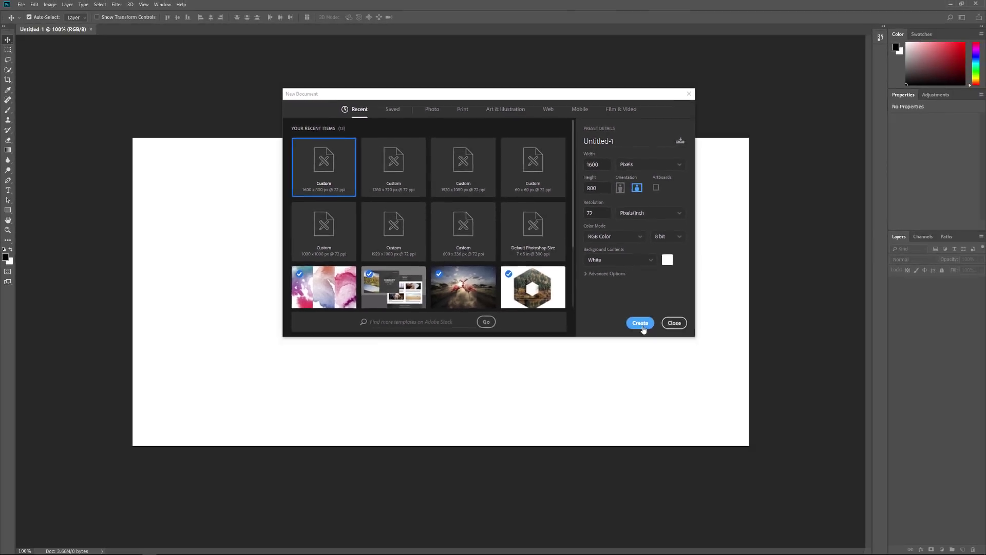
{"action": "left_click", "coordinate": [791, 498]}
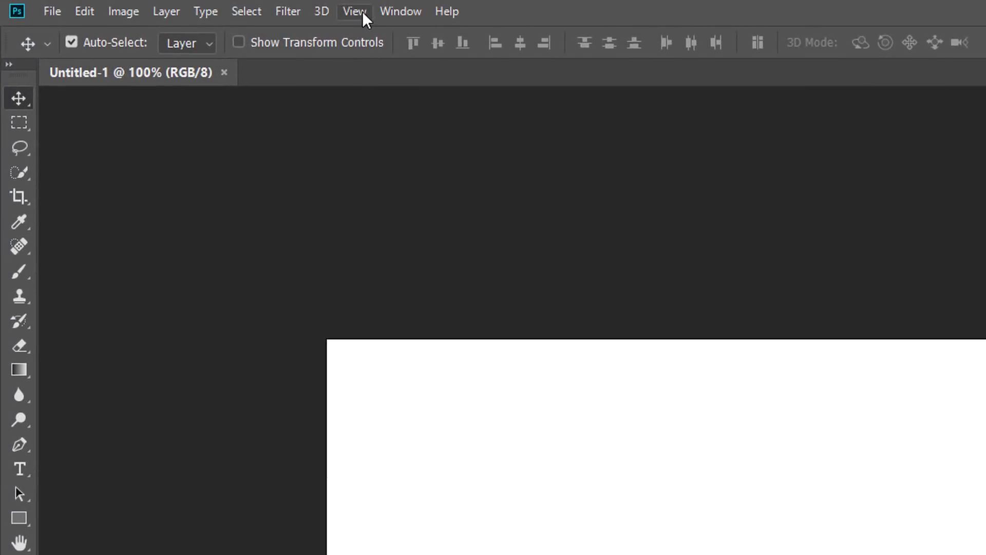
{"action": "left_click", "coordinate": [362, 12]}
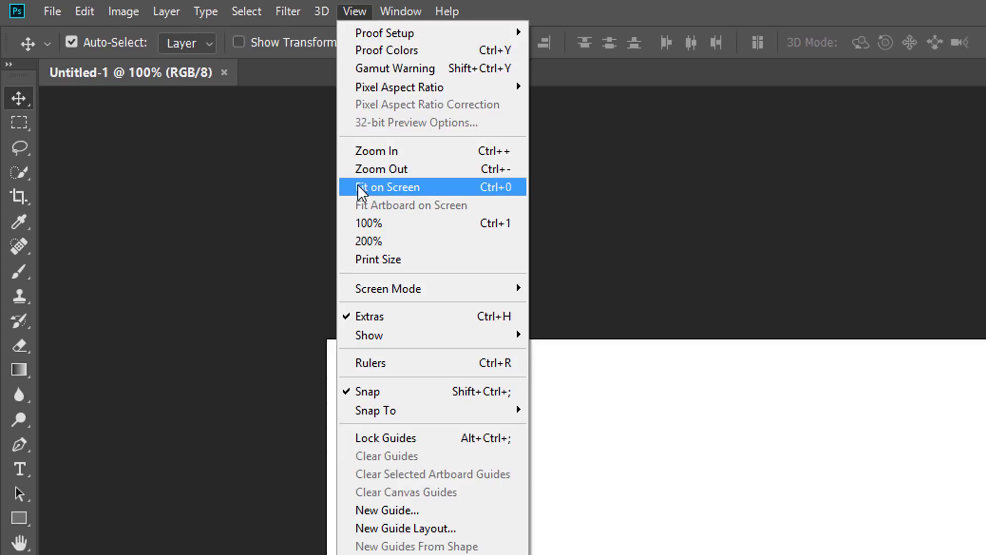
{"action": "left_click", "coordinate": [441, 186]}
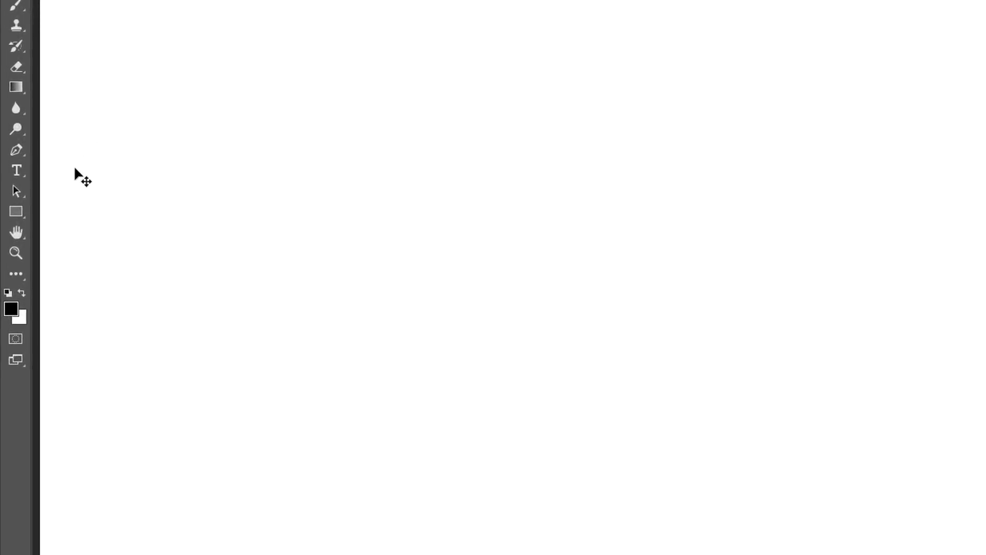
Add the black text COLORFUL in Proxima Nova Extrabold at 72 pt on the canvas and commit it.
{"action": "left_click", "coordinate": [27, 168]}
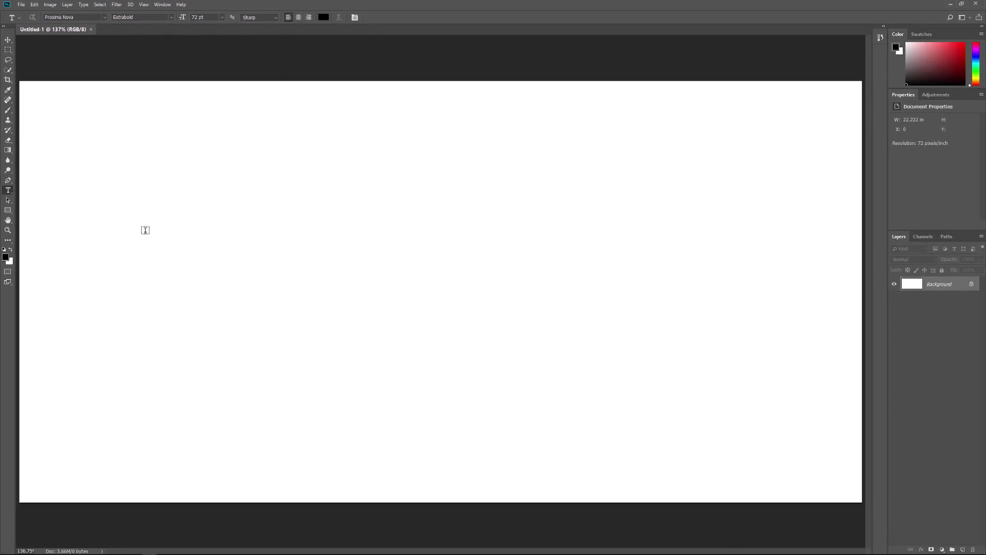
{"action": "left_click", "coordinate": [76, 299]}
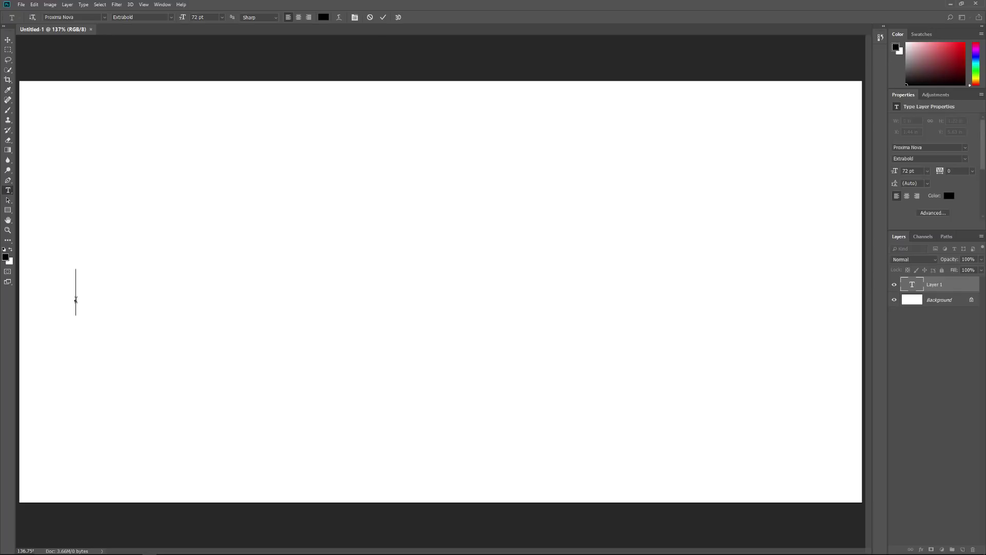
{"action": "type", "text": "COLOR"}
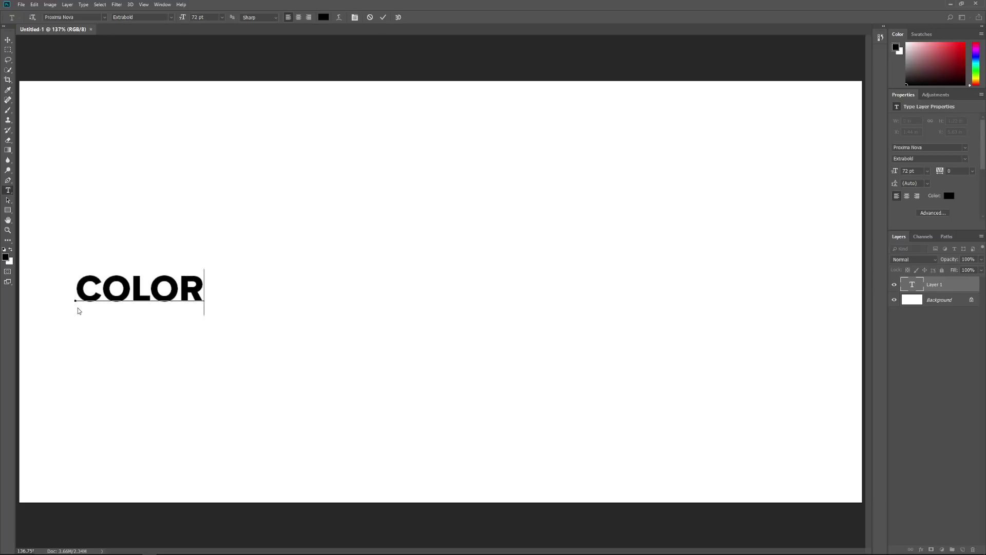
{"action": "type", "text": "FUL"}
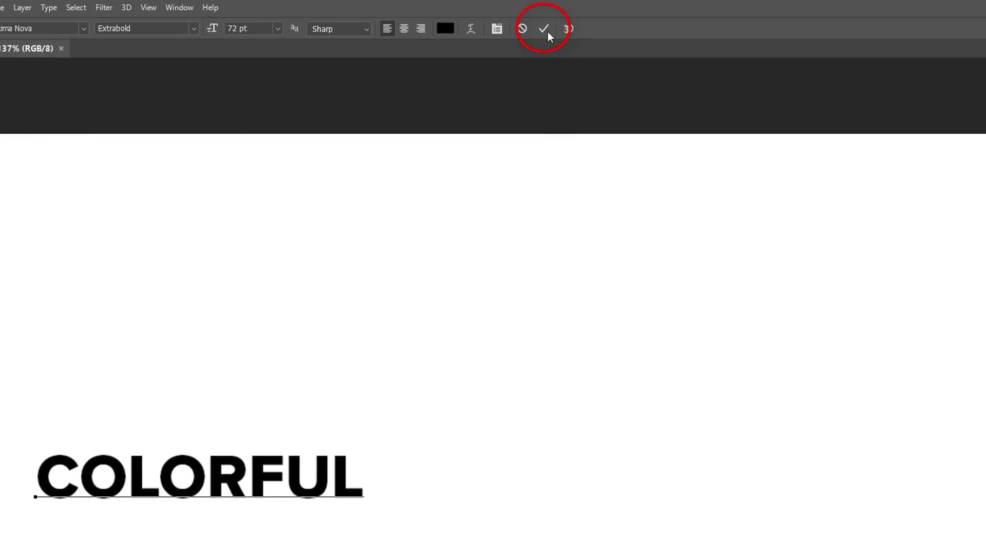
{"action": "left_click", "coordinate": [544, 29]}
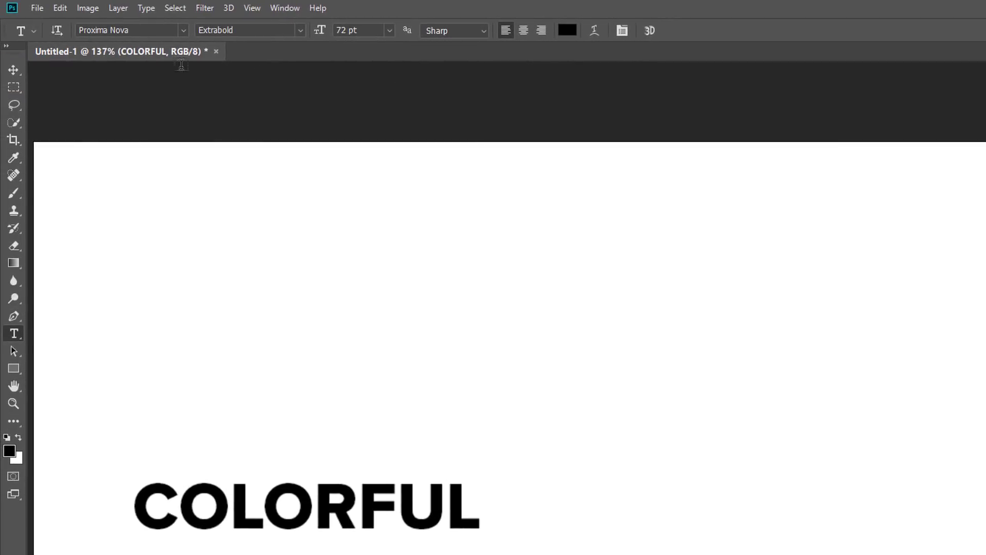
Enlarge the COLORFUL text to about 400% with Free Transform so it spans the canvas, and move it to the vertical middle.
{"action": "left_click", "coordinate": [69, 8]}
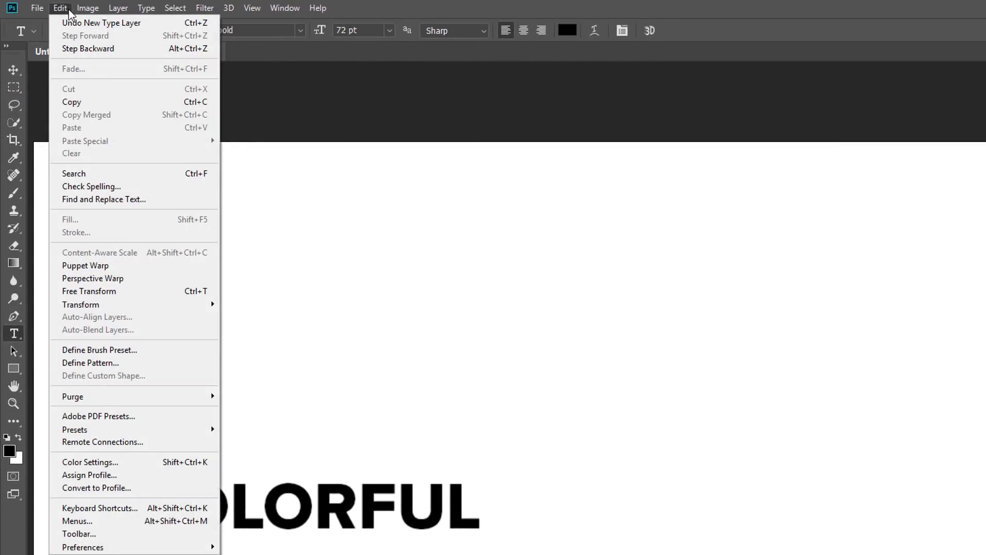
{"action": "left_click", "coordinate": [128, 291]}
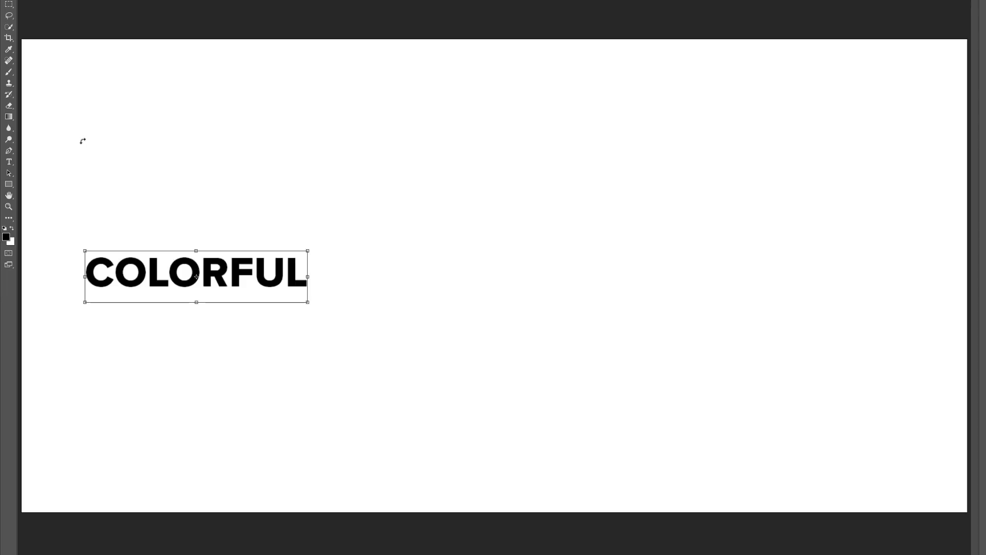
{"action": "left_click_drag", "start_coordinate": [308, 251], "coordinate": [938, 95]}
{"action": "left_click_drag", "start_coordinate": [85, 302], "coordinate": [49, 317]}
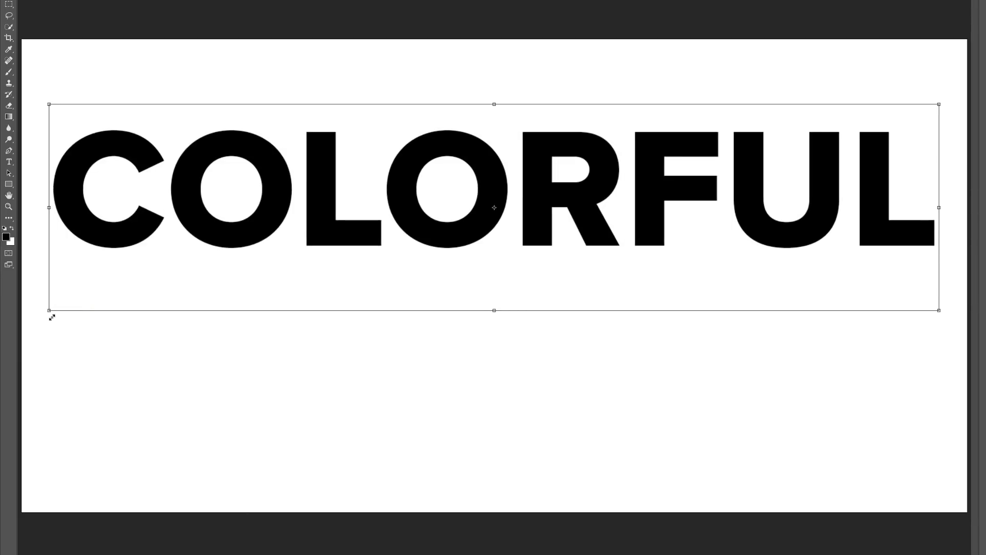
{"action": "left_click_drag", "start_coordinate": [476, 230], "coordinate": [478, 308]}
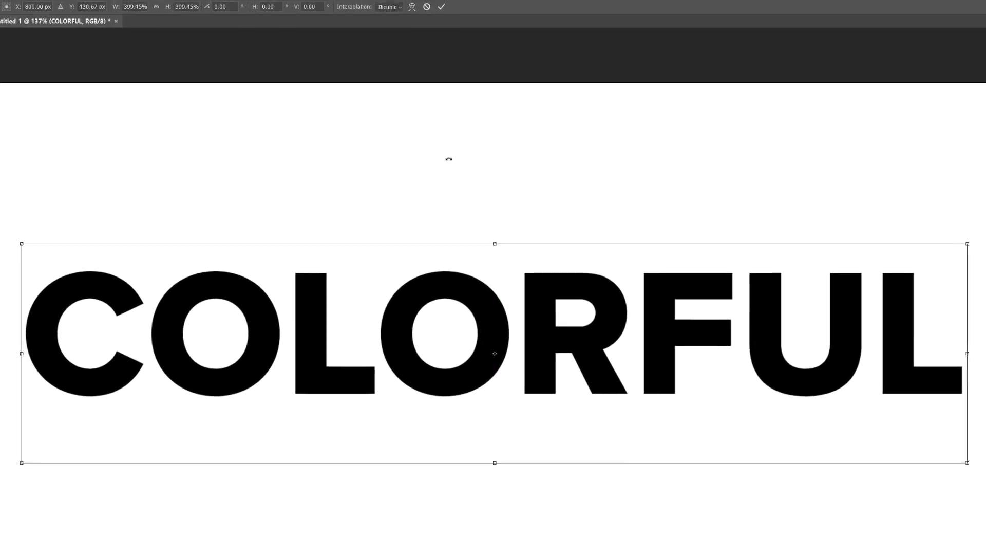
{"action": "left_click", "coordinate": [441, 21]}
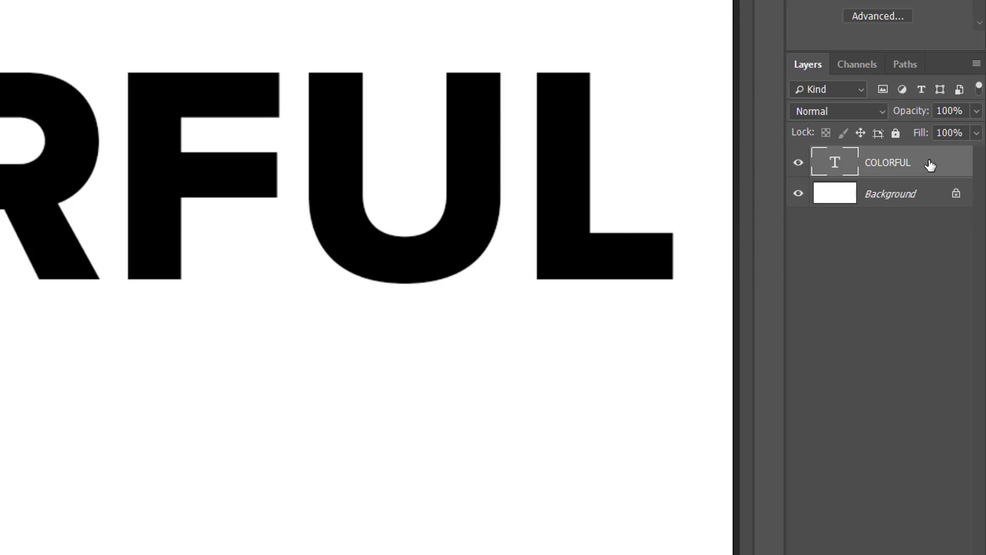
Convert the COLORFUL text layer to a shape.
{"action": "right_click", "coordinate": [930, 165]}
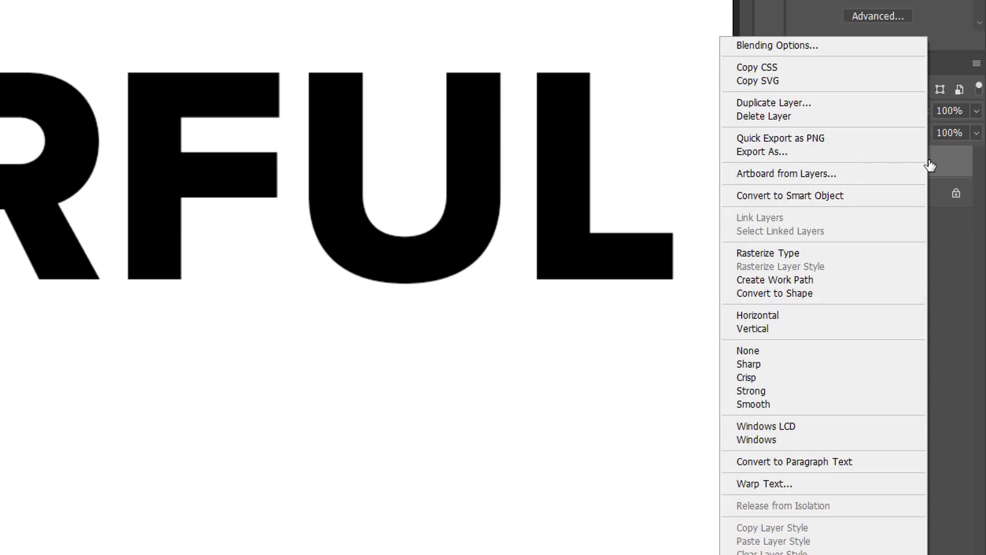
{"action": "left_click", "coordinate": [832, 296]}
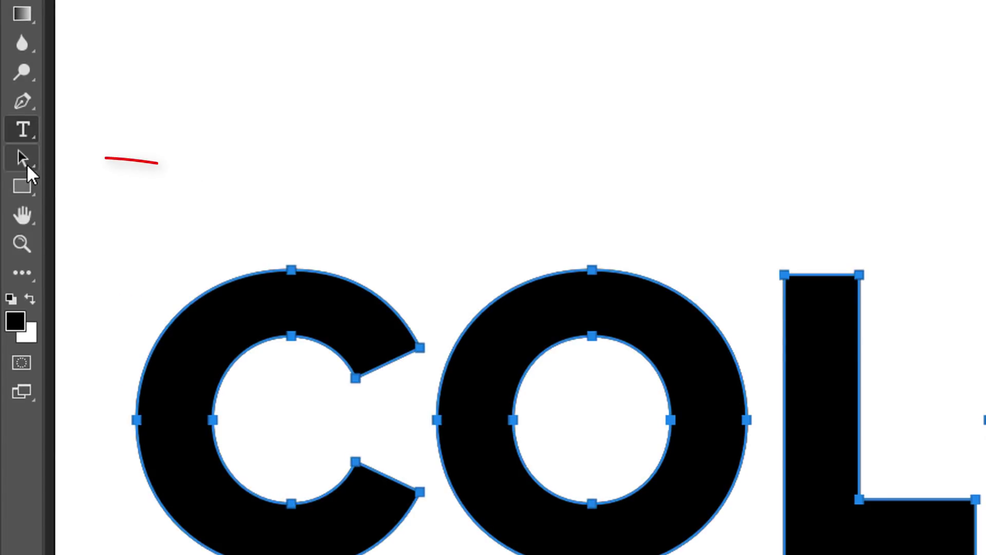
Select the letter C with the Path Selection tool and move it to its own layer using Shape Layer Via Cut.
{"action": "left_click", "coordinate": [32, 161]}
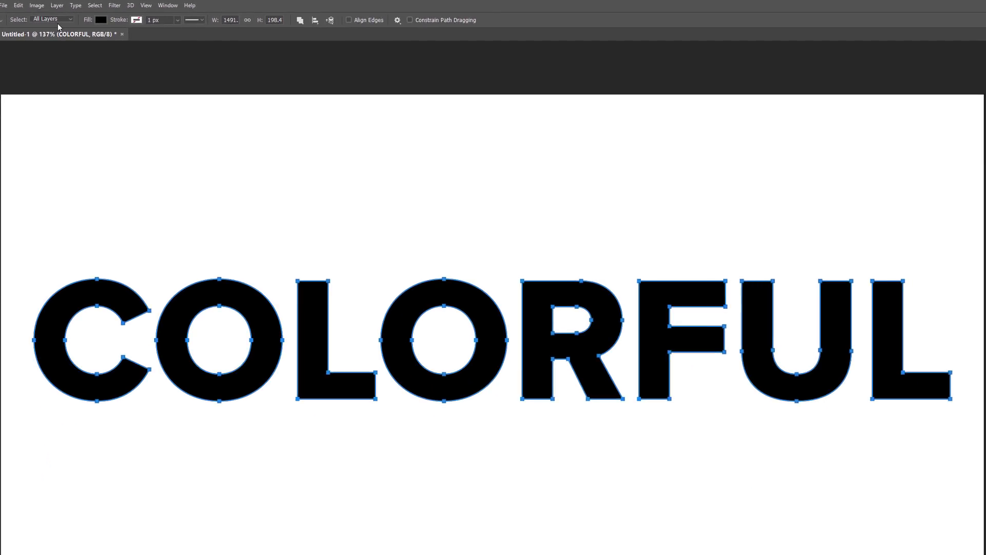
{"action": "left_click", "coordinate": [165, 251]}
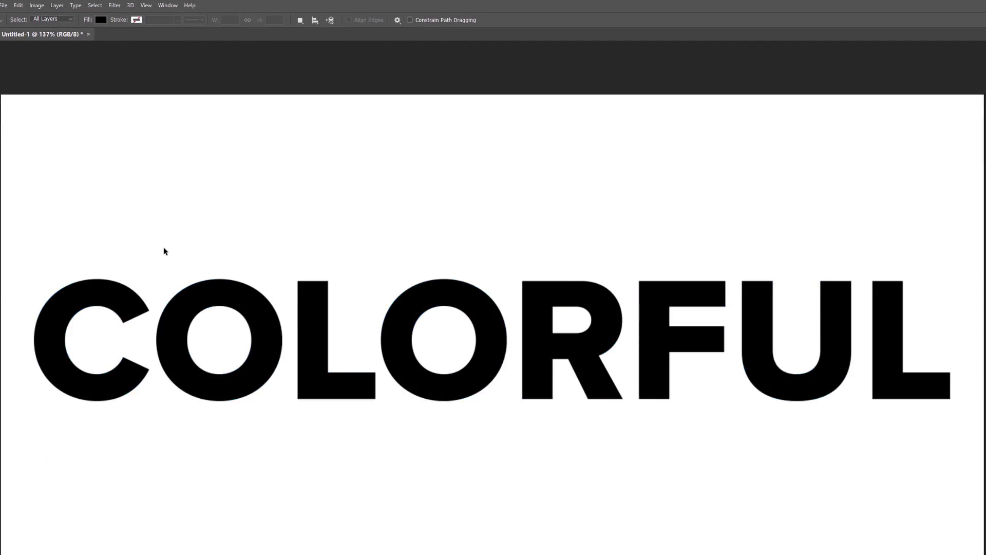
{"action": "left_click", "coordinate": [120, 305]}
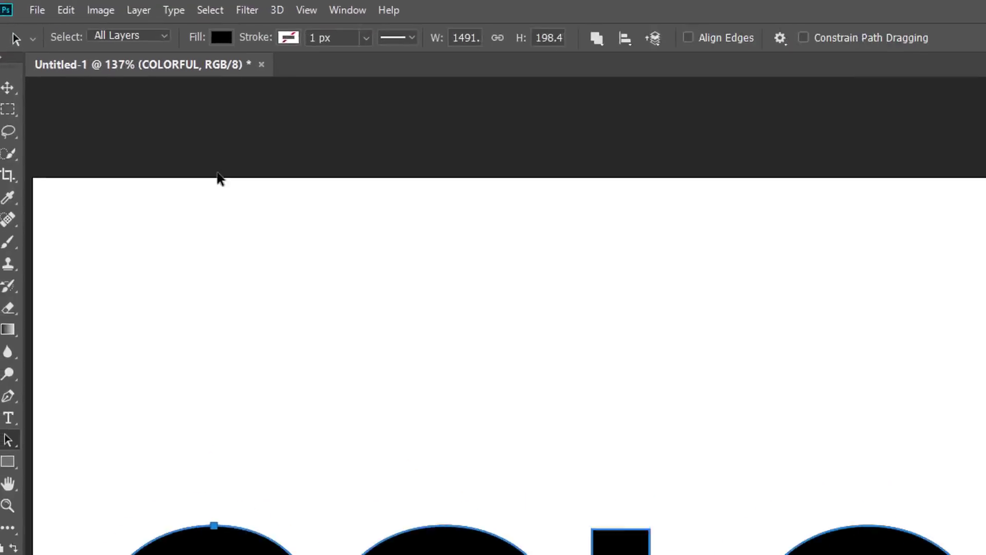
{"action": "left_click", "coordinate": [217, 17]}
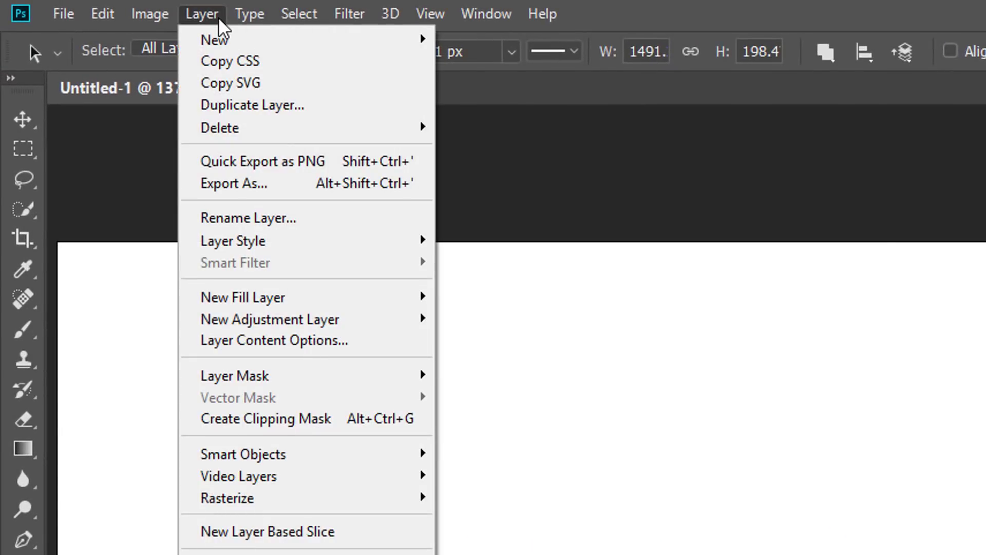
{"action": "mouse_move", "coordinate": [248, 40]}
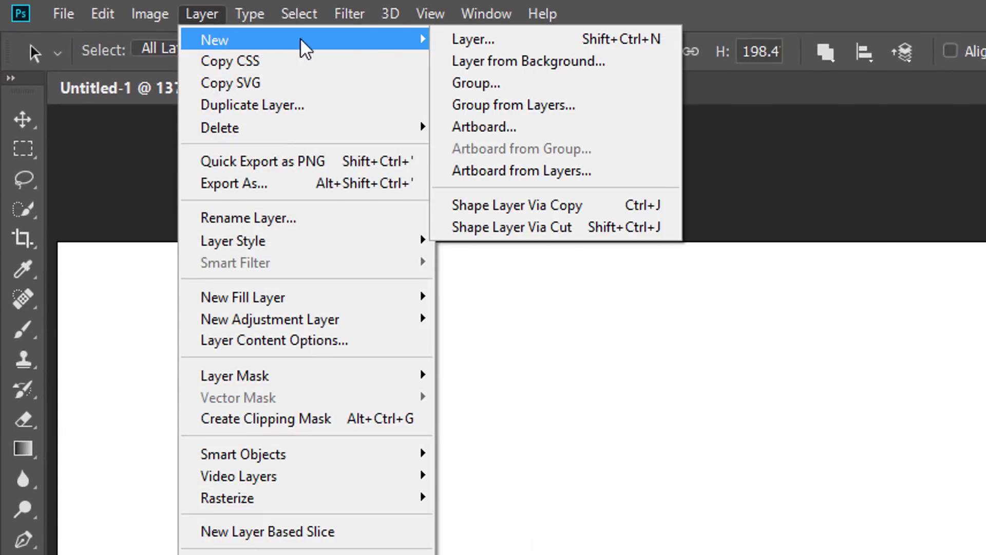
{"action": "left_click", "coordinate": [579, 227]}
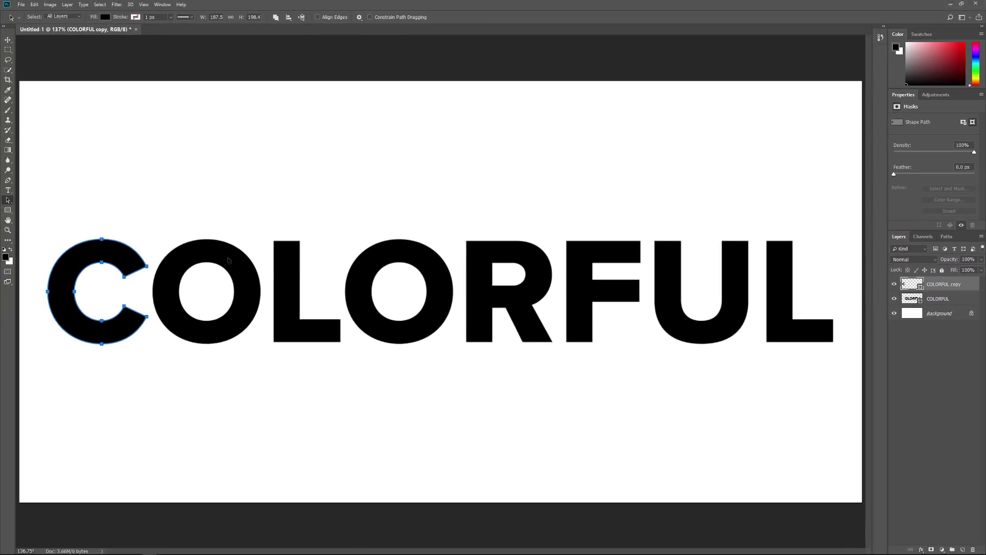
Cut the first O, the first L and the second O from the COLORFUL shape onto separate shape layers.
{"action": "key", "text": "alt+bracketleft"}
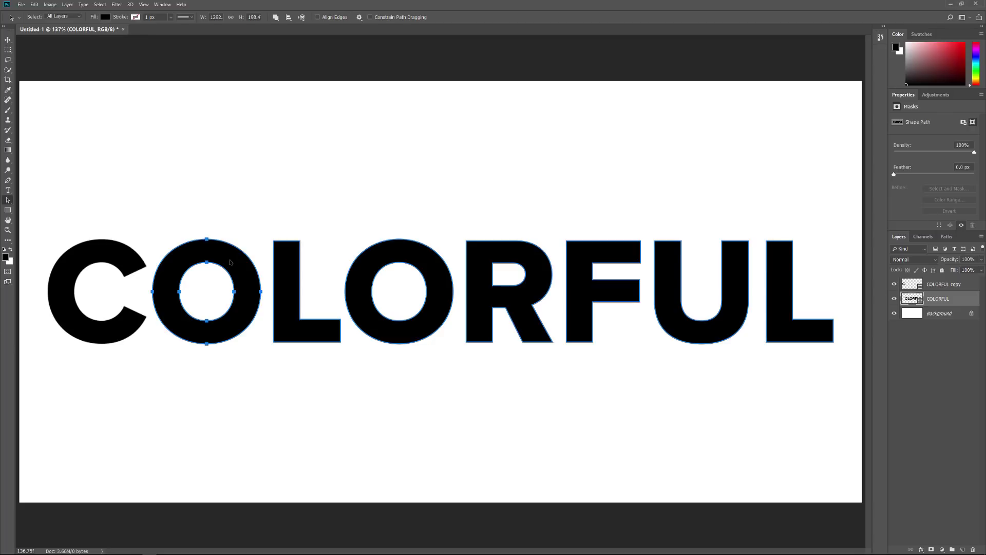
{"action": "key", "text": "ctrl+shift+j"}
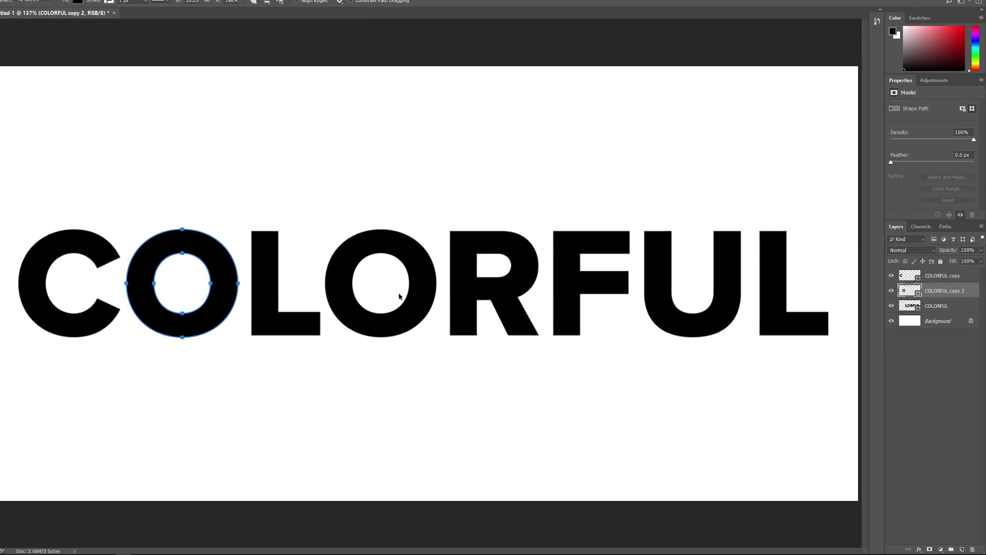
{"action": "left_click", "coordinate": [267, 275]}
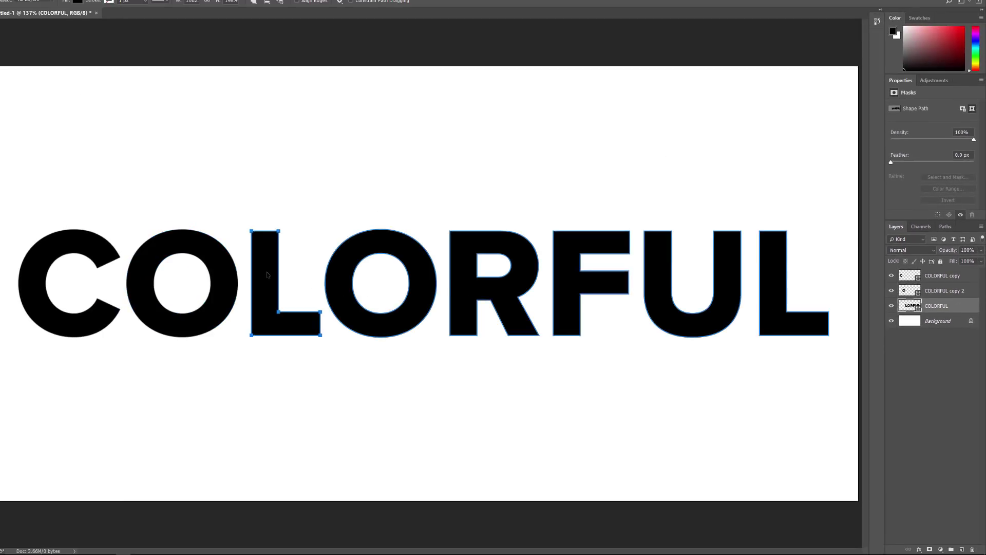
{"action": "key", "text": "ctrl+shift+j"}
{"action": "left_click", "coordinate": [340, 280]}
{"action": "key", "text": "ctrl+shift+j"}
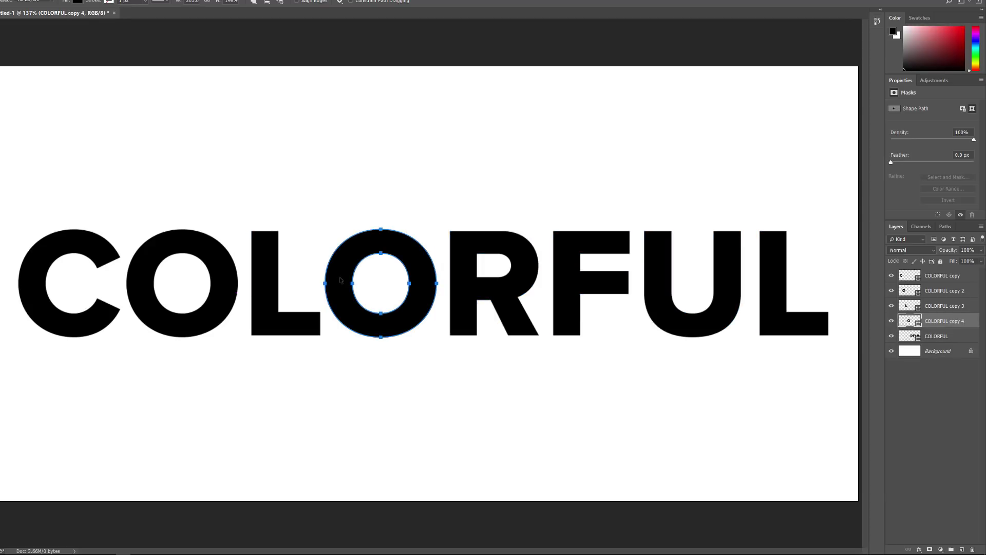
Cut the letters R, F and U onto separate shape layers, leaving the final L on the COLORFUL layer.
{"action": "left_click", "coordinate": [466, 291]}
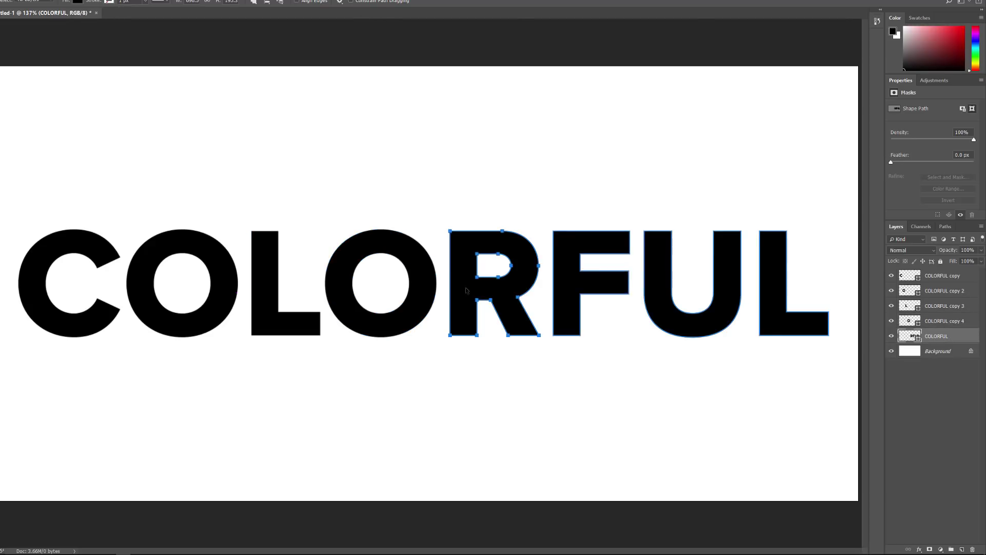
{"action": "key", "text": "ctrl+shift+j"}
{"action": "left_click", "coordinate": [574, 286]}
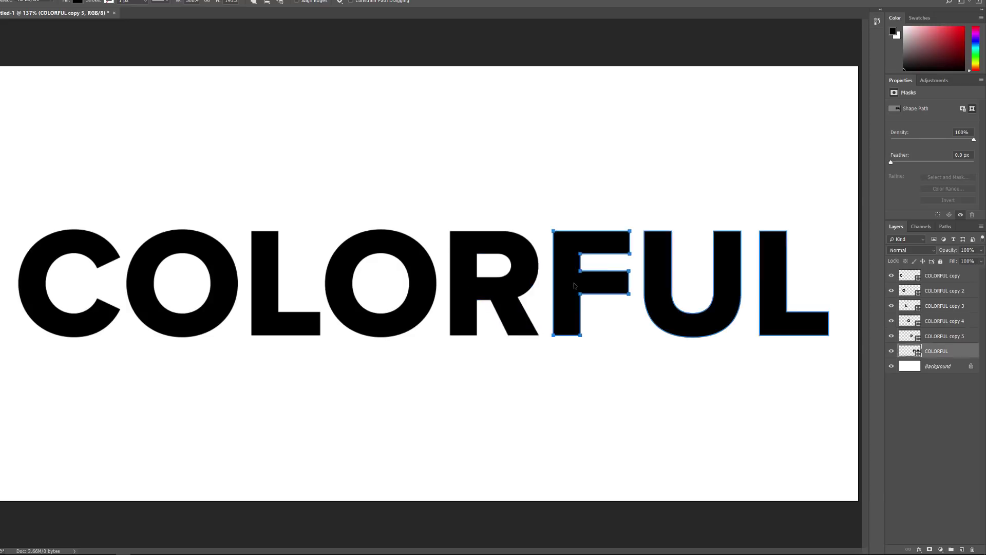
{"action": "key", "text": "ctrl+shift+j"}
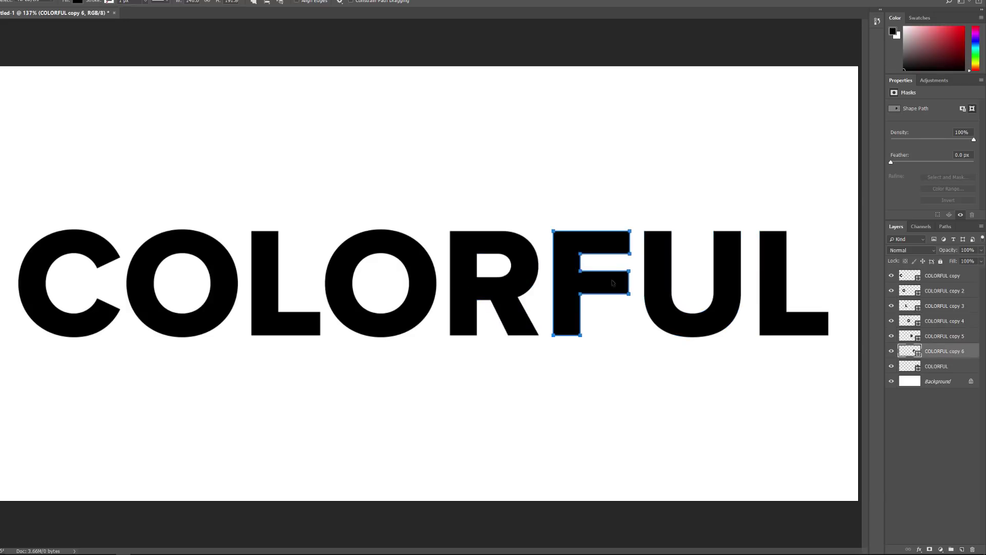
{"action": "left_click", "coordinate": [659, 282]}
{"action": "key", "text": "ctrl+shift+j"}
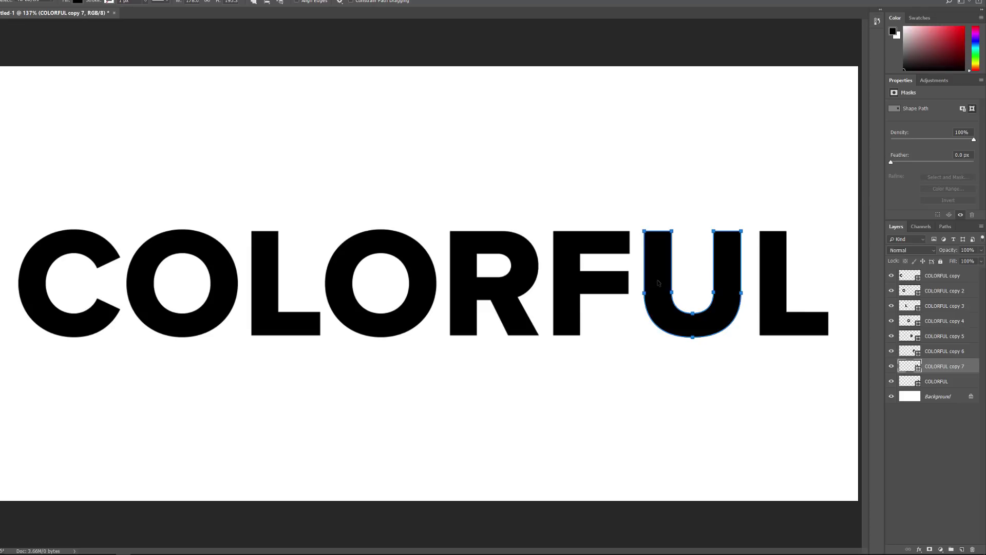
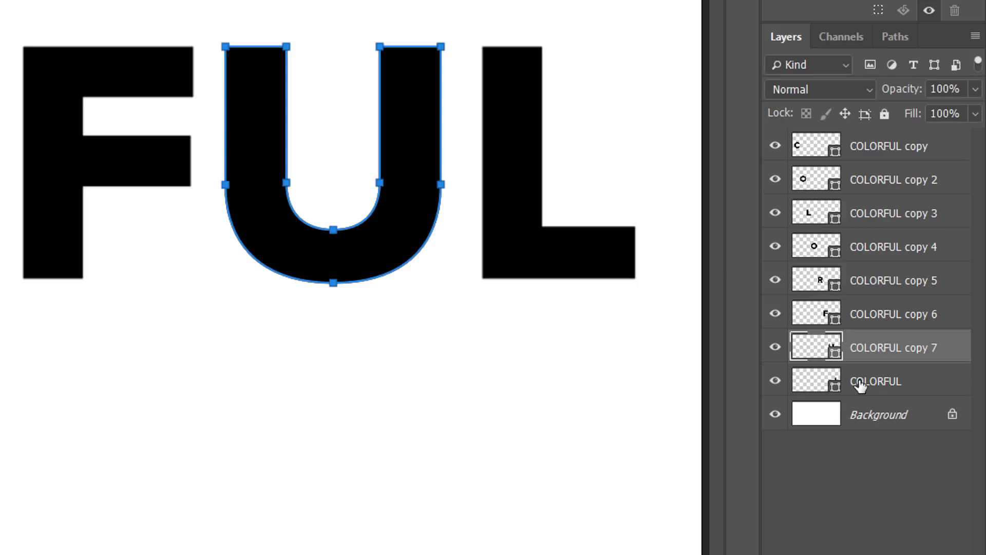
Select all eight COLORFUL letter shape layers and set their blend mode to Multiply.
{"action": "left_click", "coordinate": [944, 146]}
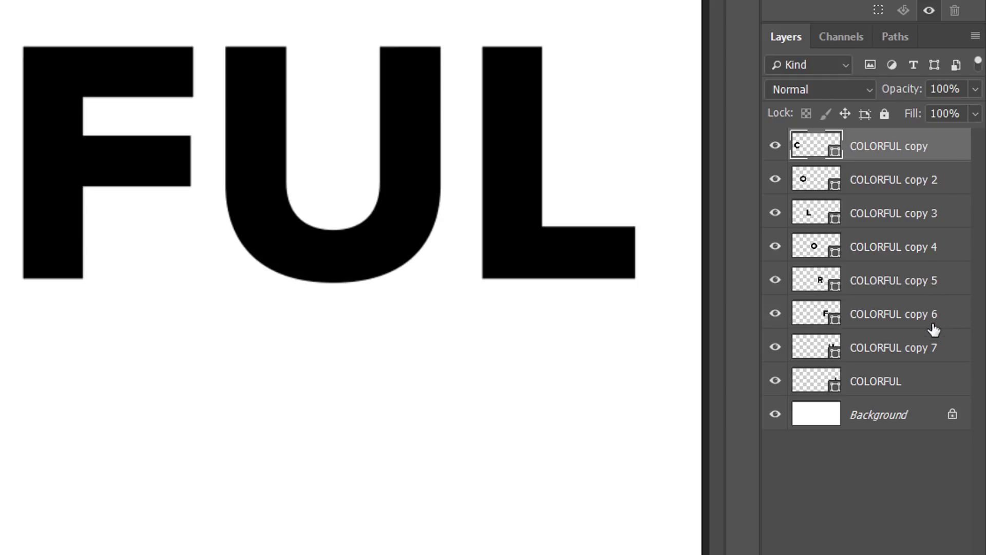
{"action": "left_click", "coordinate": [924, 380], "text": "shift"}
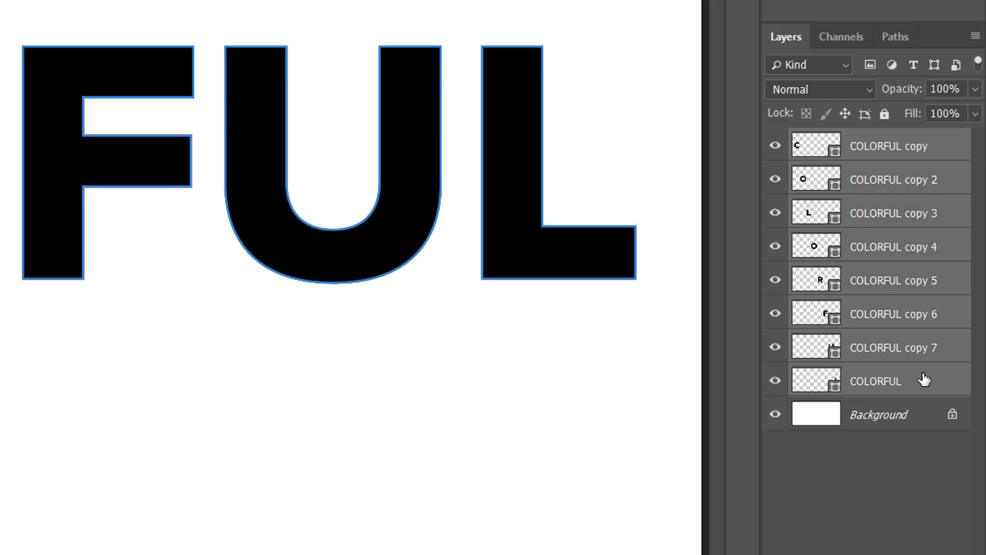
{"action": "left_click", "coordinate": [869, 89]}
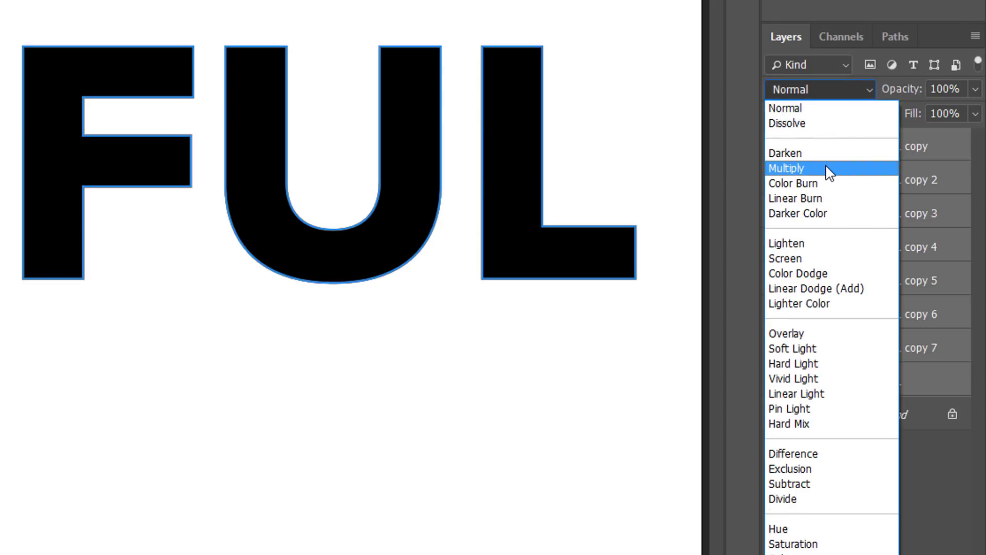
{"action": "left_click", "coordinate": [829, 169]}
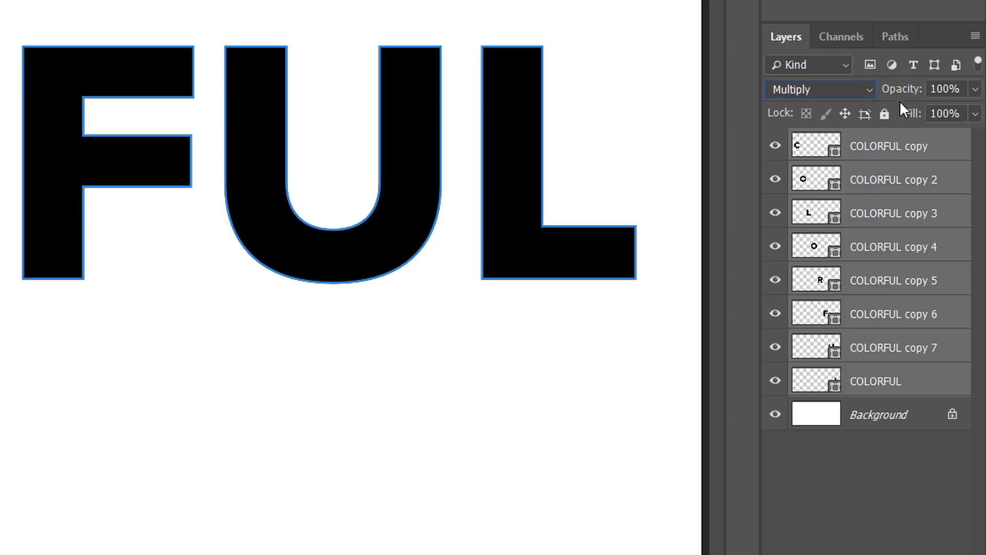
Group the selected letter layers into a new group named Letters.
{"action": "left_click", "coordinate": [974, 37]}
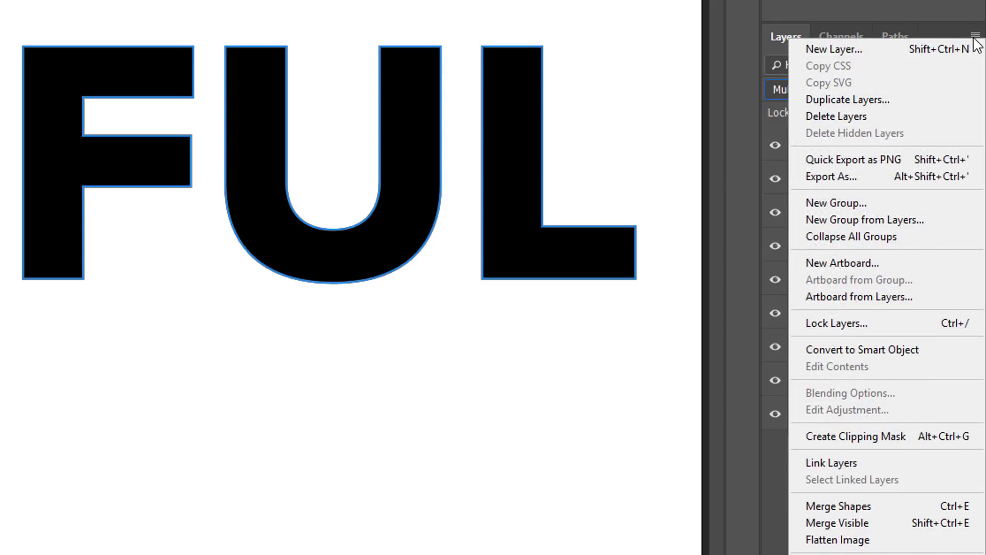
{"action": "left_click", "coordinate": [932, 220]}
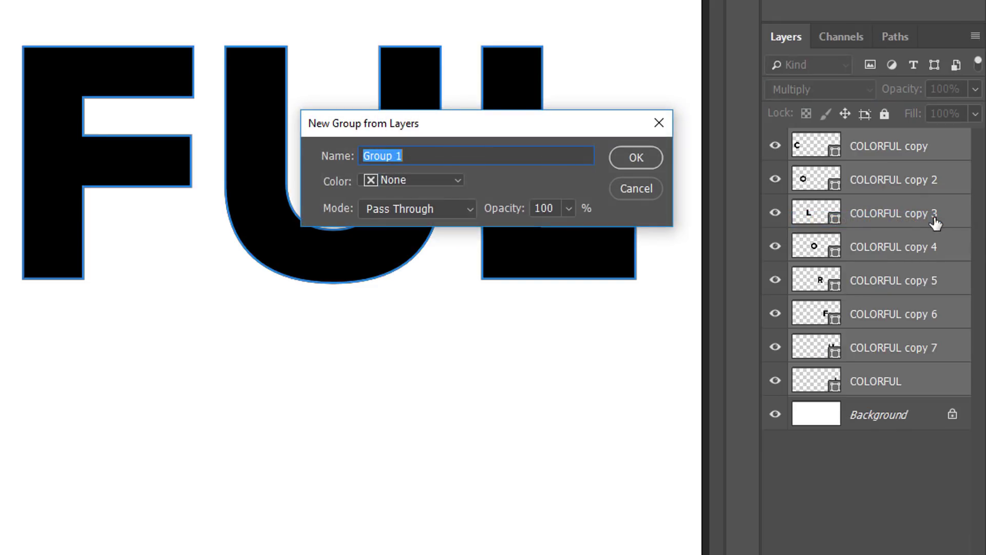
{"action": "type", "text": "Letters"}
{"action": "left_click", "coordinate": [652, 153]}
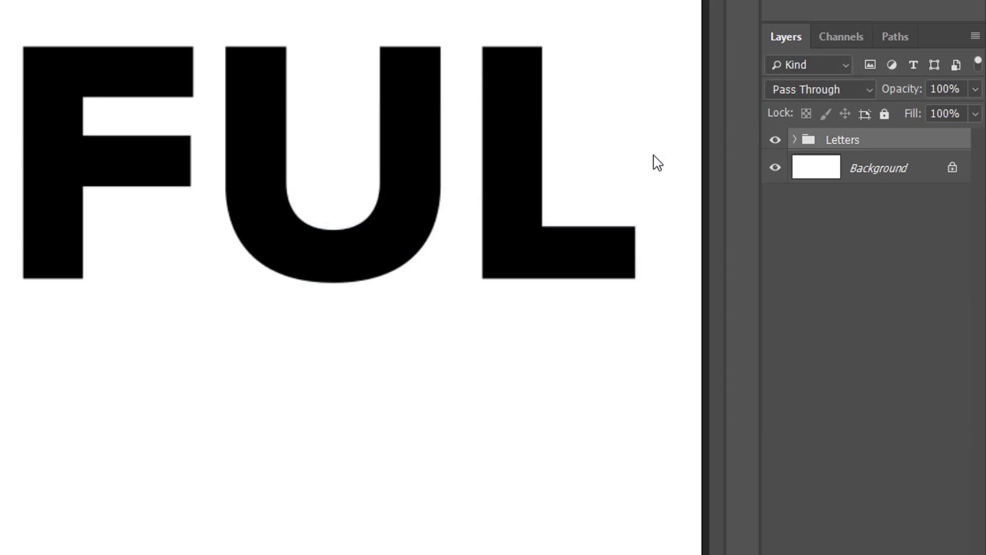
Expand the Letters group and set its blend mode to Multiply.
{"action": "left_click", "coordinate": [795, 139]}
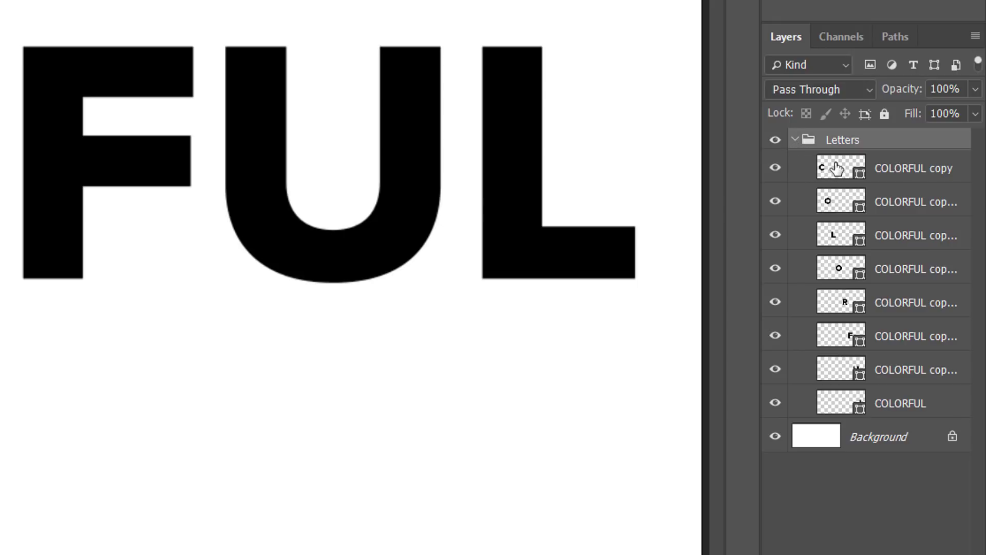
{"action": "key", "text": "shift+alt+m"}
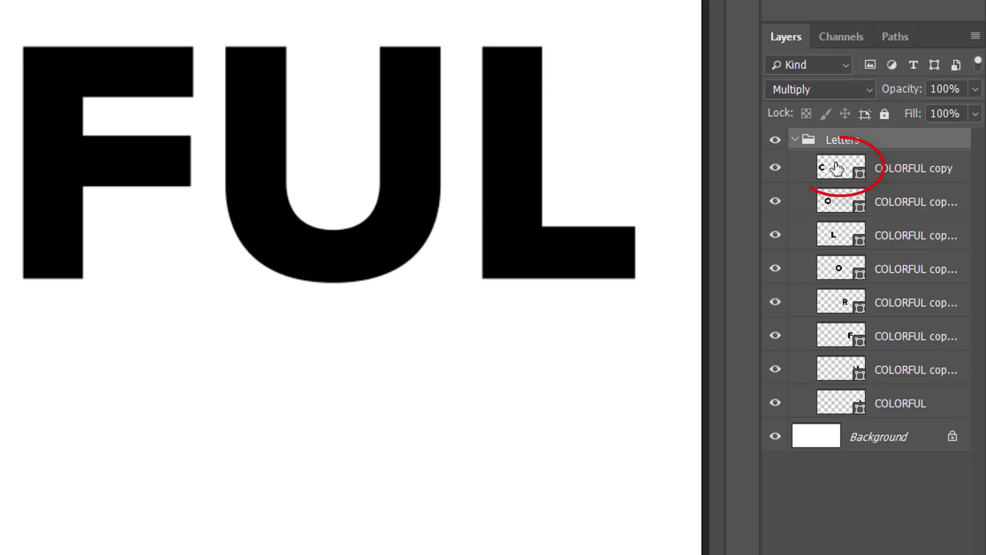
Change the fill colour of the letter C shape layer to RGB 30, 117, 197.
{"action": "double_click", "coordinate": [836, 167]}
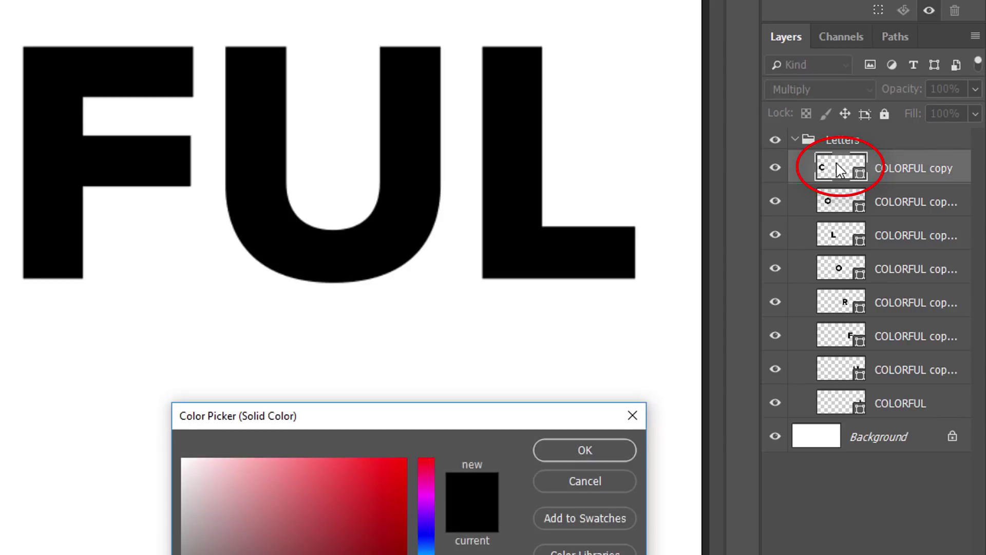
{"action": "mouse_move", "coordinate": [635, 418]}
{"action": "left_mouse_down"}
{"action": "mouse_move", "coordinate": [649, 174]}
{"action": "mouse_move", "coordinate": [637, 91]}
{"action": "left_mouse_up"}
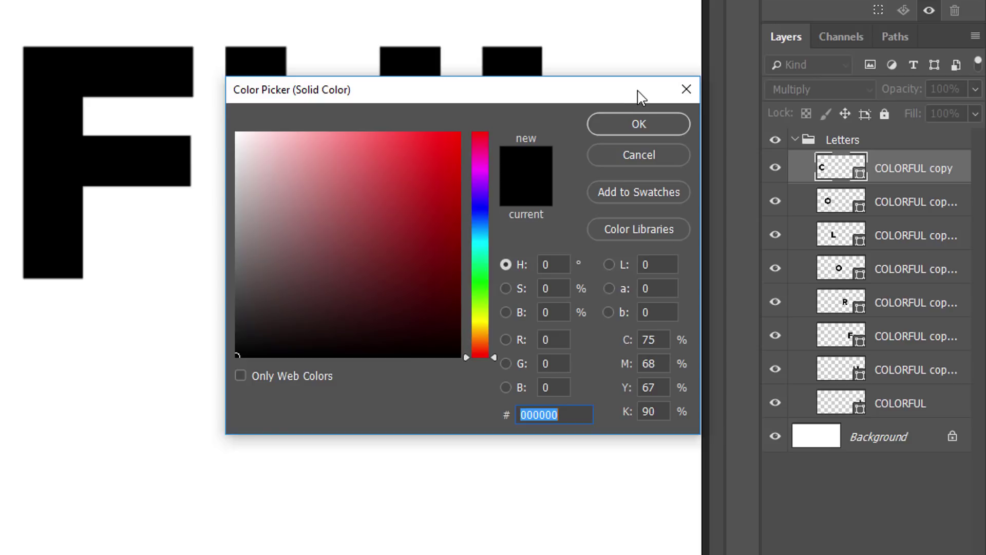
{"action": "left_click", "coordinate": [549, 339]}
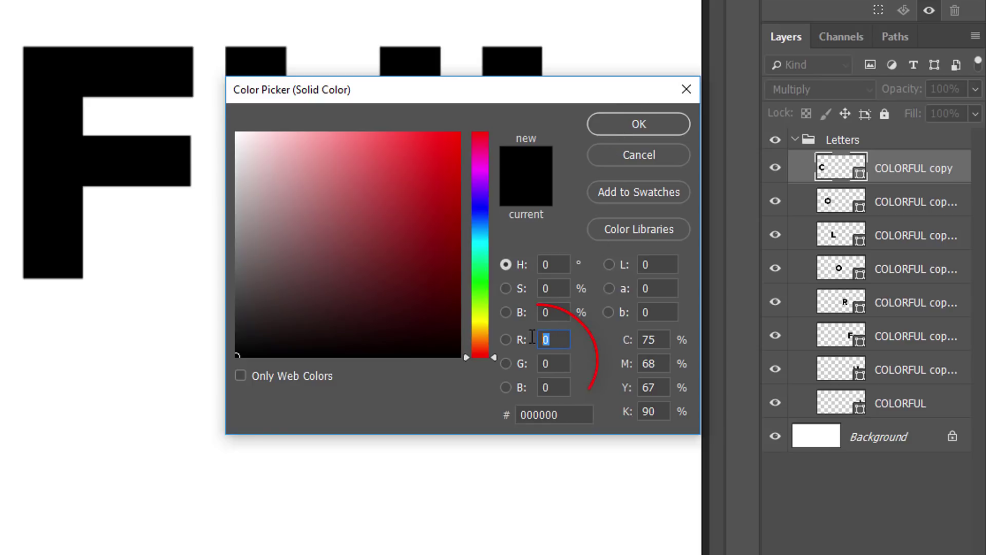
{"action": "type", "text": "30"}
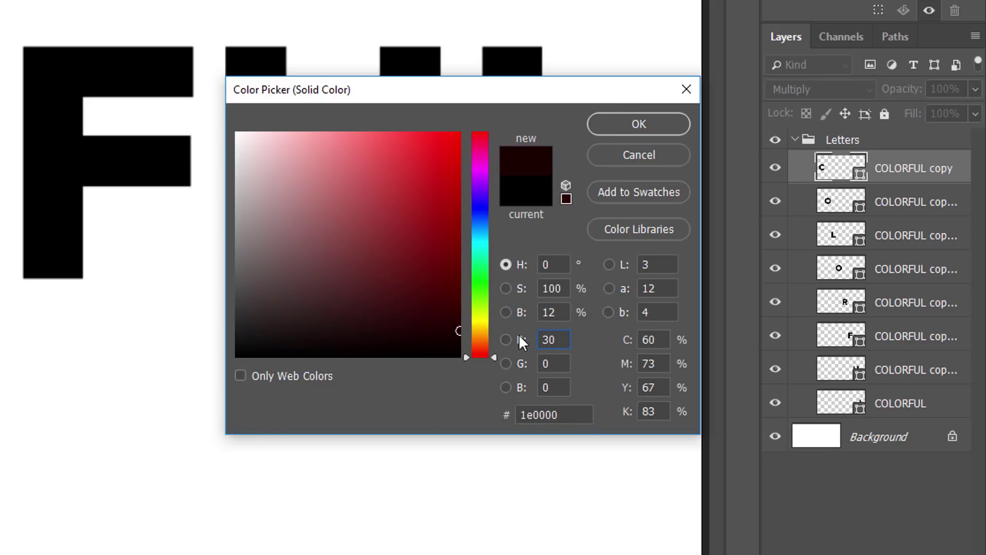
{"action": "key", "text": "Tab"}
{"action": "type", "text": "117"}
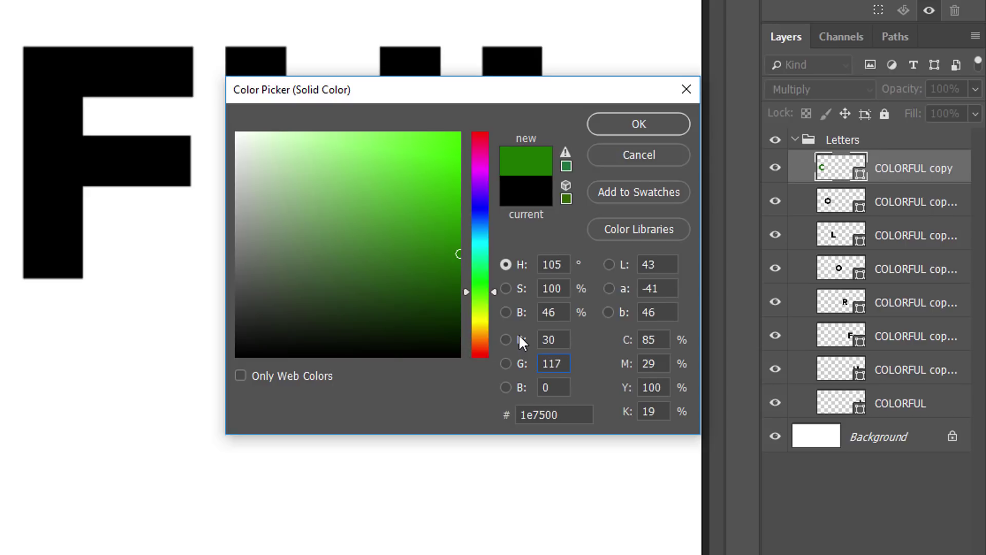
{"action": "key", "text": "Tab"}
{"action": "type", "text": "197"}
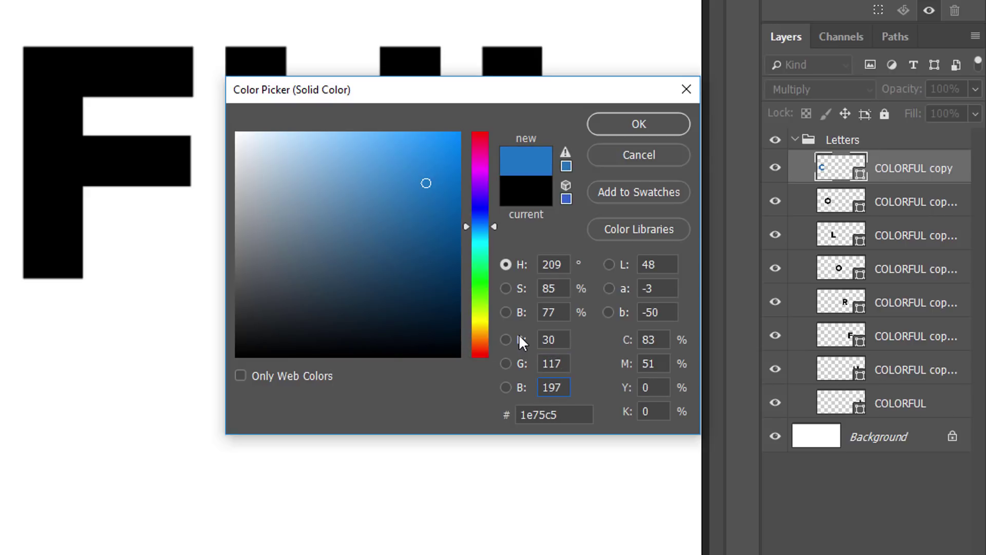
{"action": "left_click", "coordinate": [658, 119]}
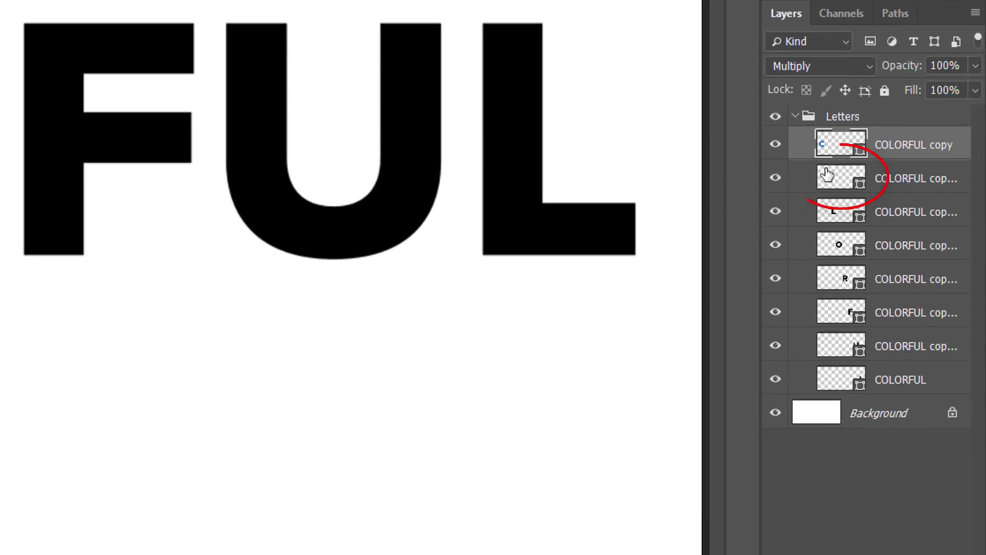
Change the fill colour of the first O shape layer to RGB 25, 161, 53.
{"action": "double_click", "coordinate": [827, 175]}
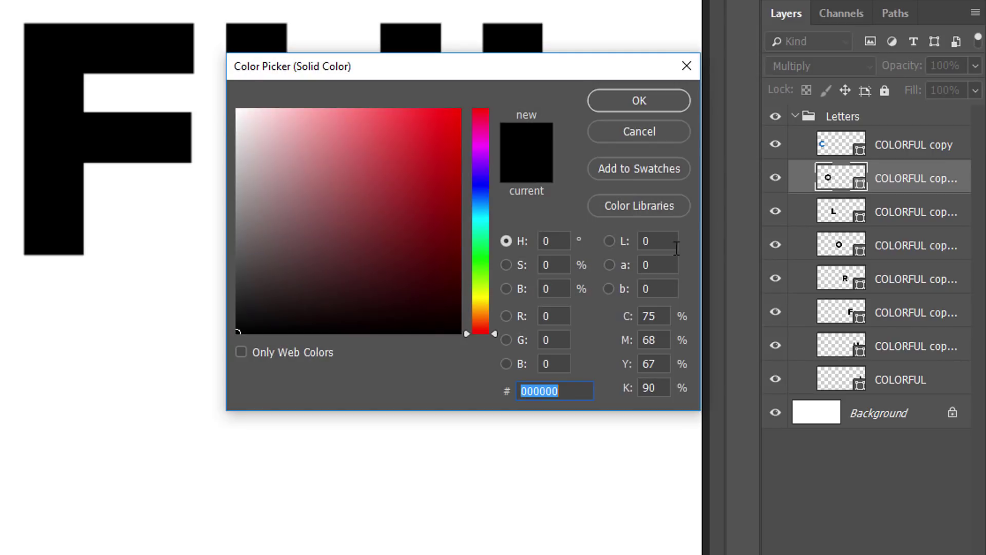
{"action": "left_click", "coordinate": [561, 311]}
{"action": "type", "text": "25"}
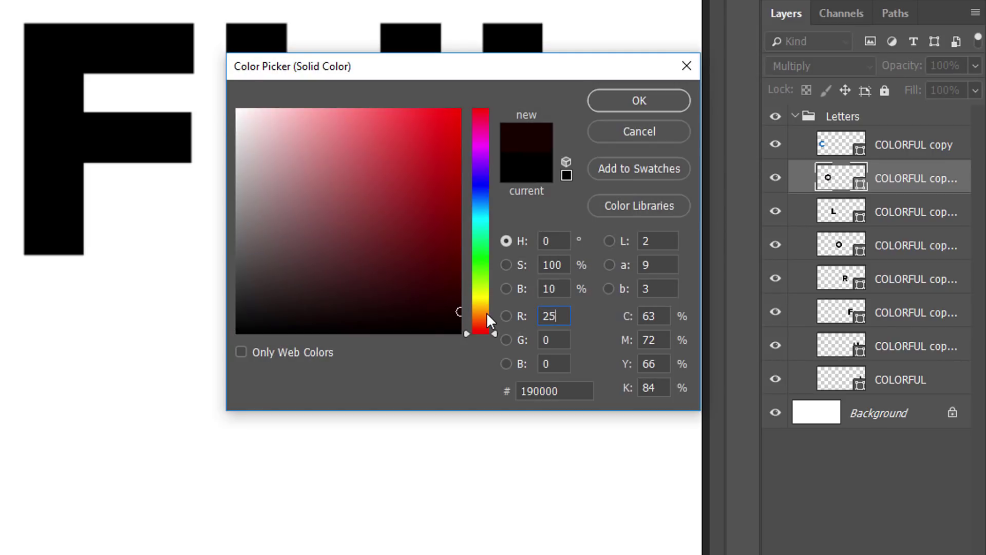
{"action": "key", "text": "Tab"}
{"action": "type", "text": "161"}
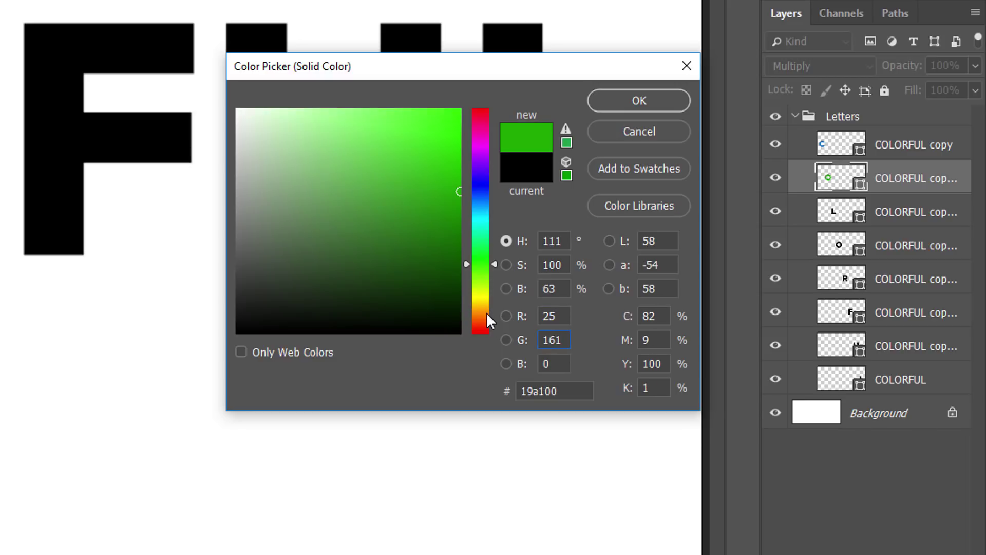
{"action": "key", "text": "Tab"}
{"action": "type", "text": "53"}
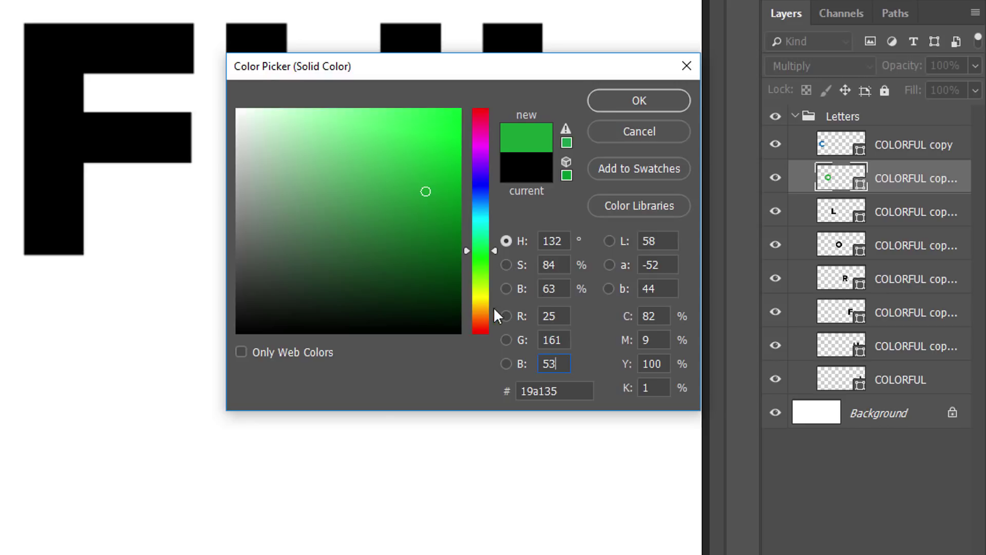
{"action": "left_click", "coordinate": [660, 97]}
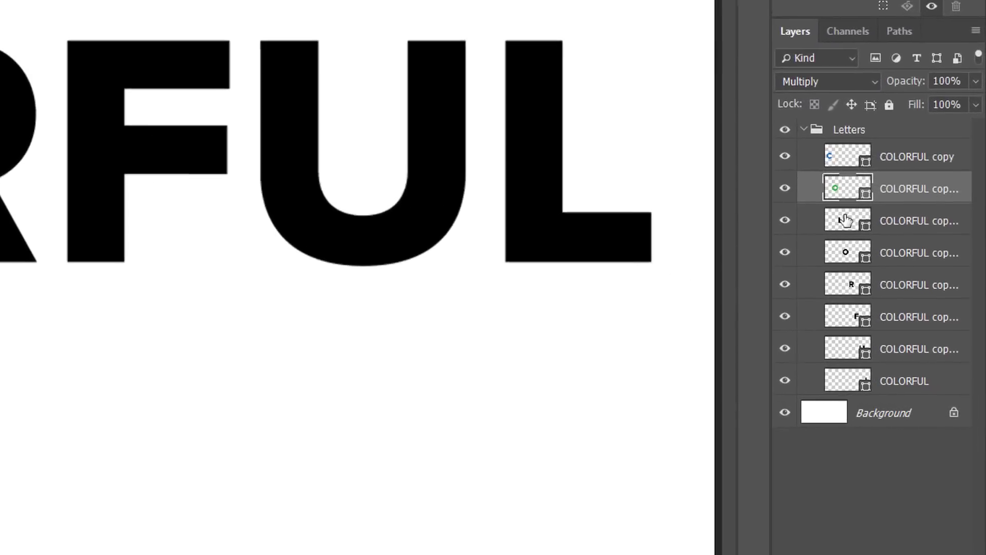
Change the fill colour of the first L shape layer to red 255 and green 190.
{"action": "double_click", "coordinate": [923, 322]}
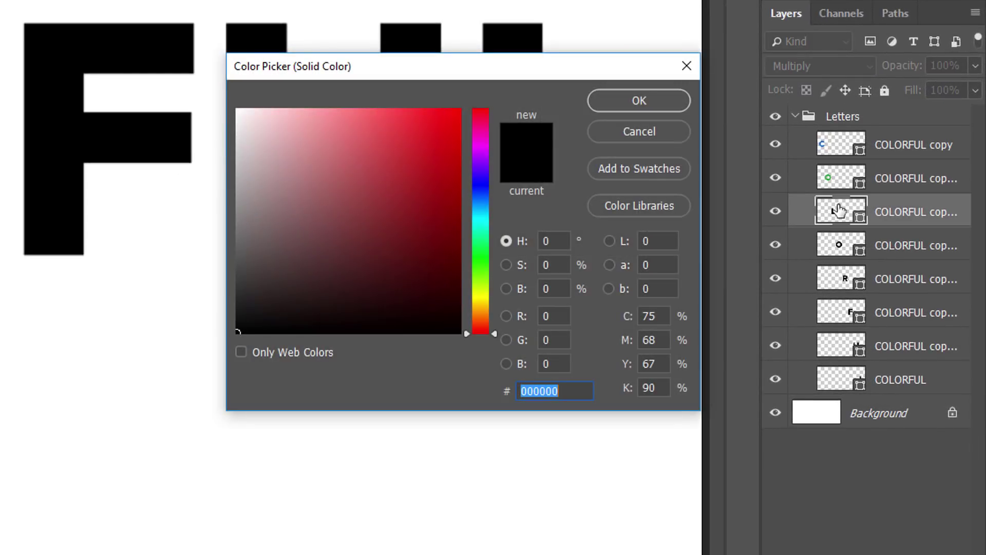
{"action": "left_click", "coordinate": [560, 317]}
{"action": "type", "text": "255"}
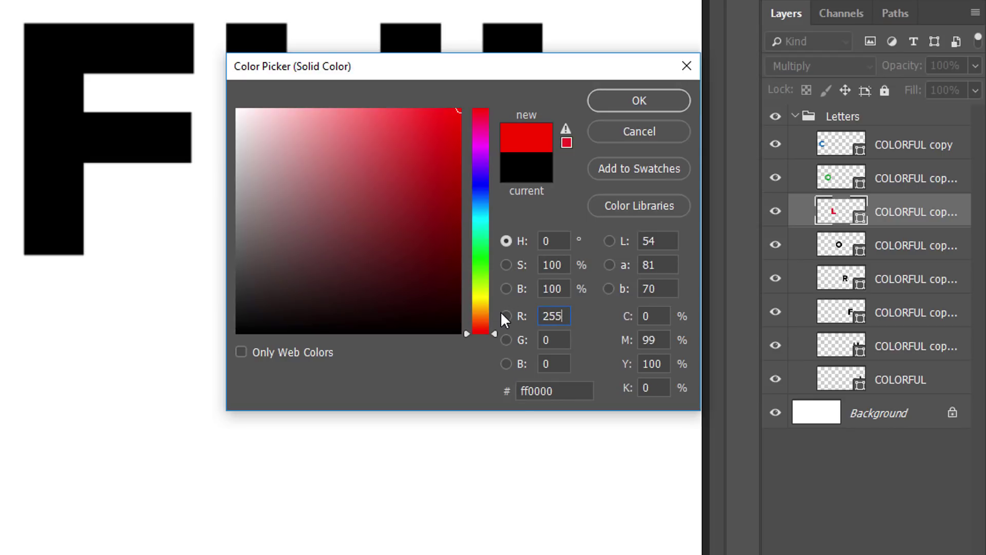
{"action": "key", "text": "Tab"}
{"action": "type", "text": "190"}
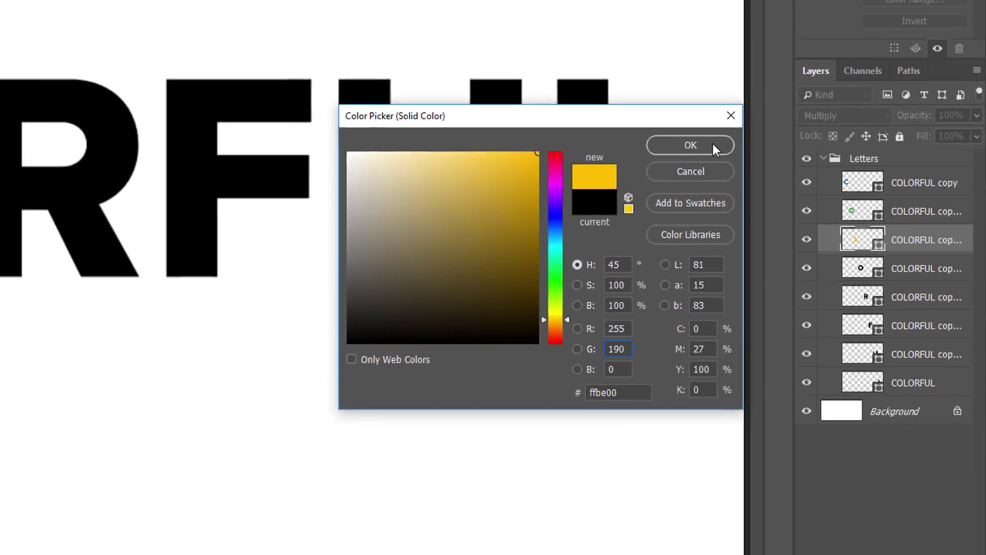
{"action": "left_click", "coordinate": [639, 100]}
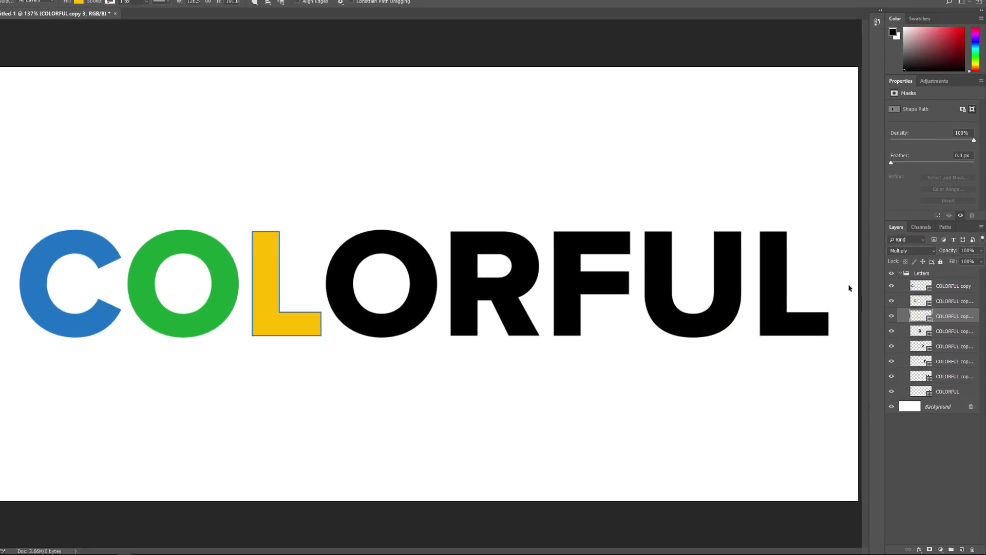
Change the fill colour of the second O shape layer to RGB 158, 33, 150.
{"action": "left_click", "coordinate": [919, 328]}
{"action": "double_click", "coordinate": [868, 273]}
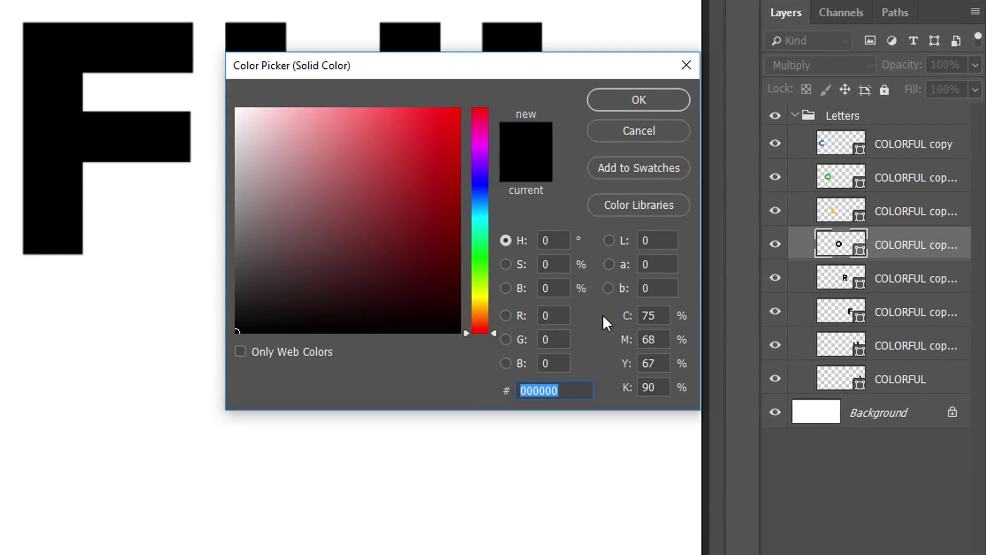
{"action": "left_click", "coordinate": [630, 330]}
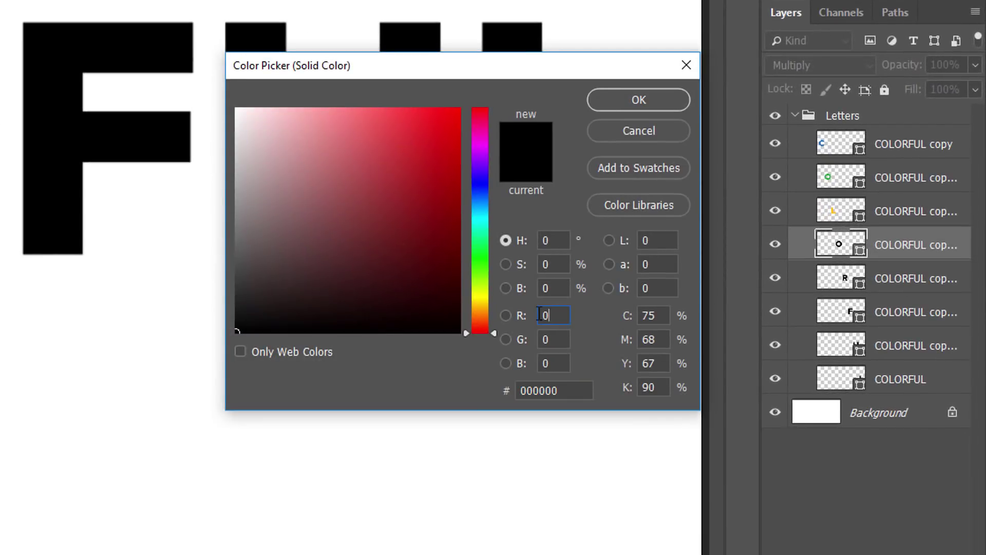
{"action": "double_click", "coordinate": [551, 315]}
{"action": "type", "text": "158"}
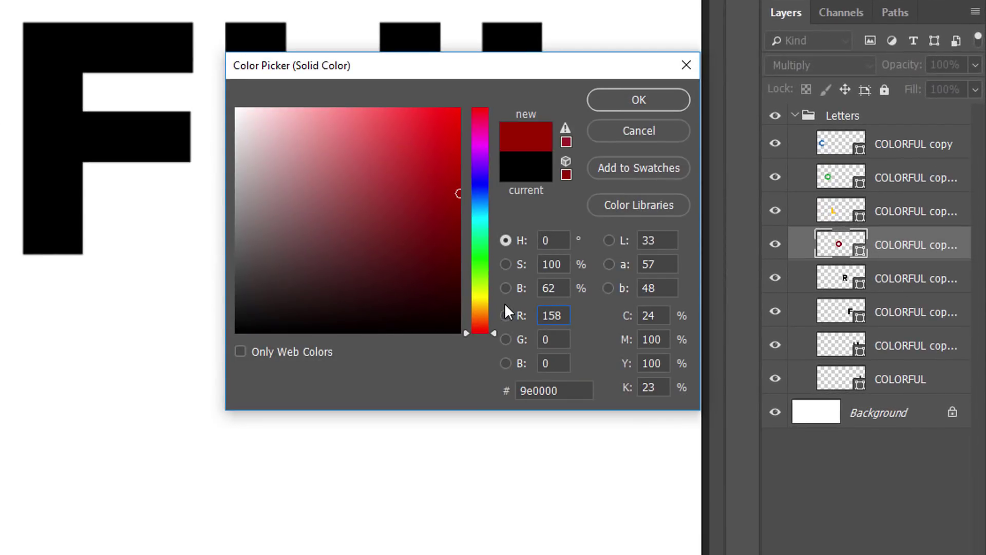
{"action": "key", "text": "Tab"}
{"action": "type", "text": "33"}
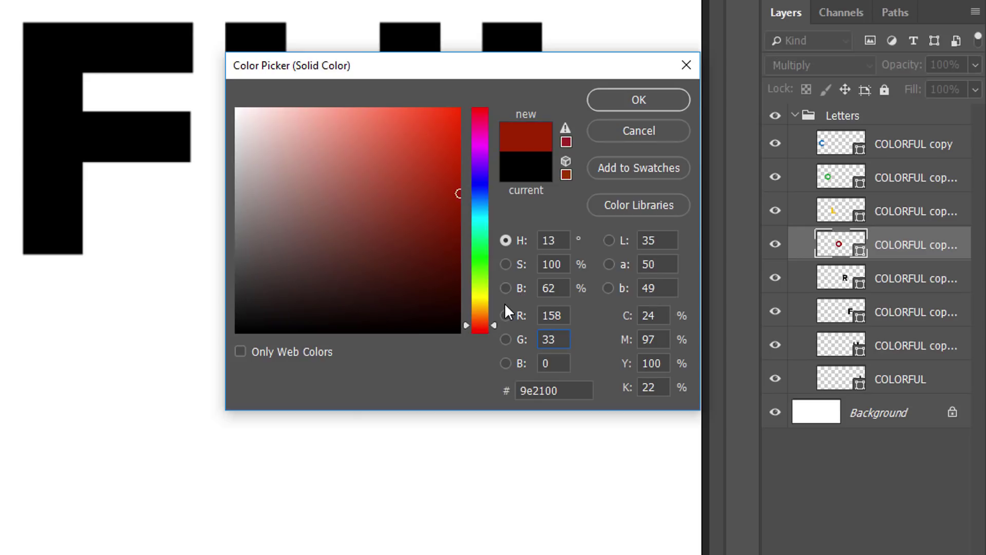
{"action": "key", "text": "Tab"}
{"action": "type", "text": "150"}
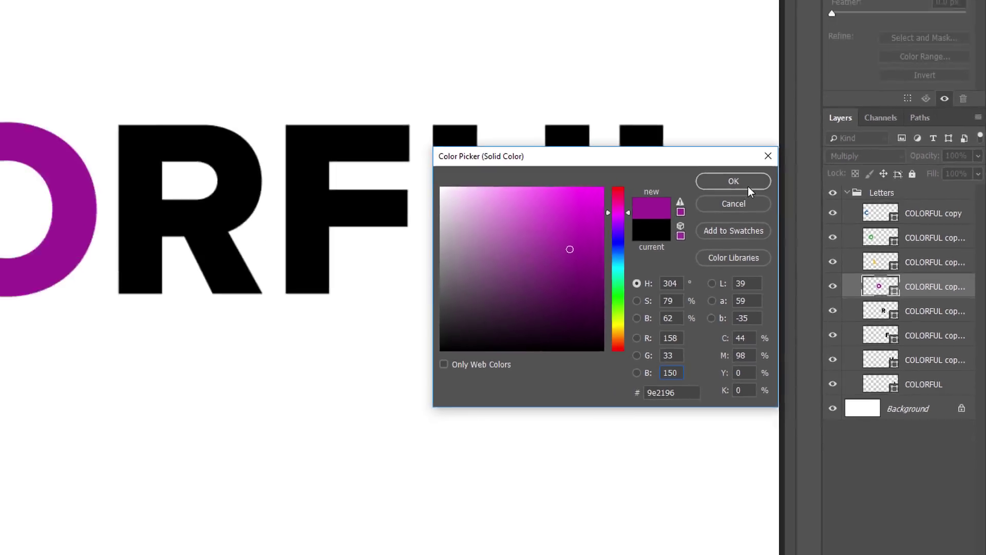
{"action": "left_click", "coordinate": [639, 99]}
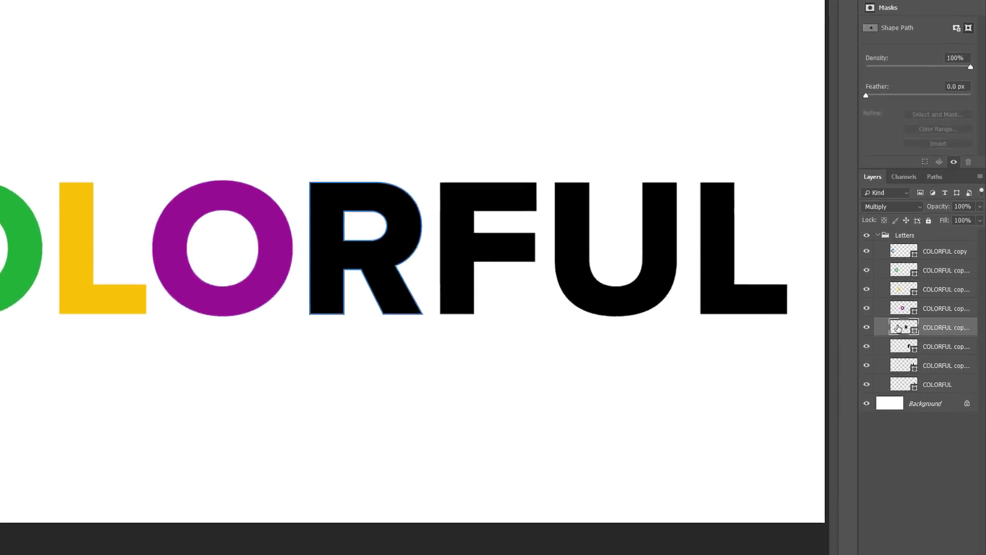
Change the fill colour of the letter R shape layer to RGB 244, 99, 36.
{"action": "double_click", "coordinate": [920, 343]}
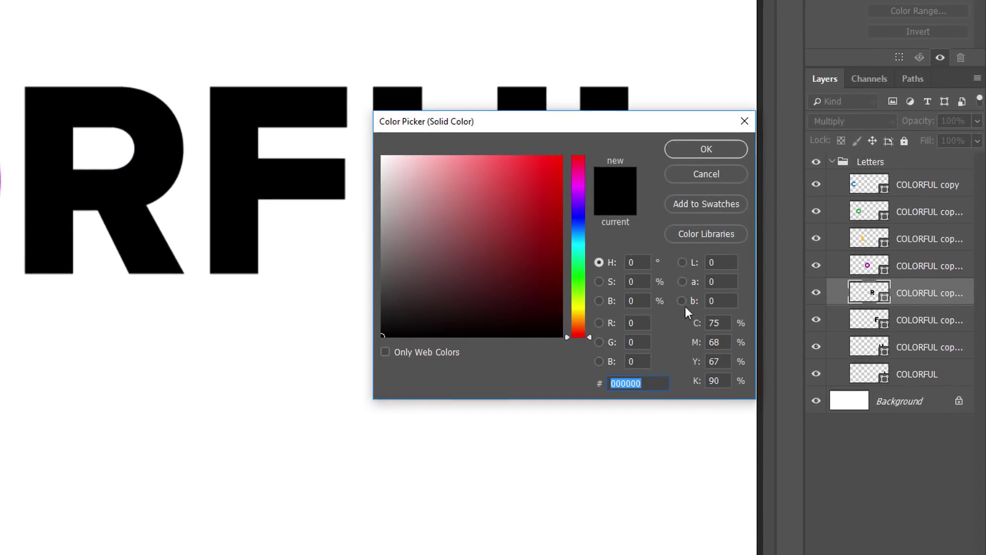
{"action": "left_click", "coordinate": [637, 323]}
{"action": "type", "text": "244"}
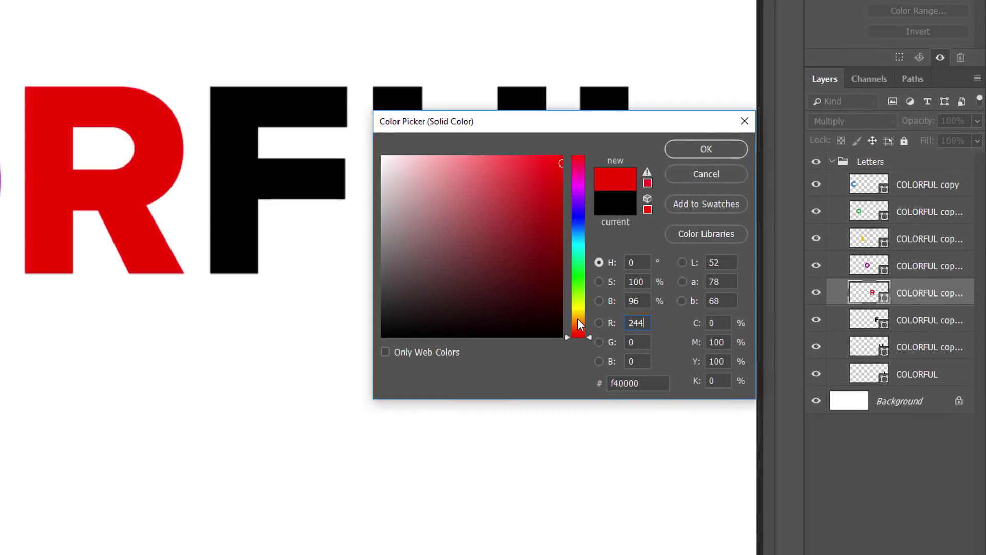
{"action": "key", "text": "Tab"}
{"action": "type", "text": "99"}
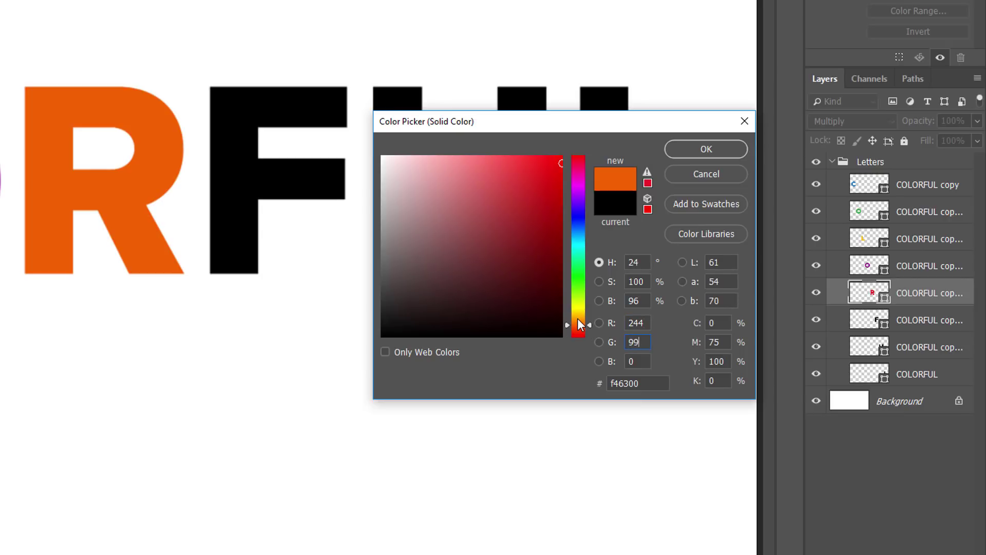
{"action": "key", "text": "Tab"}
{"action": "type", "text": "36"}
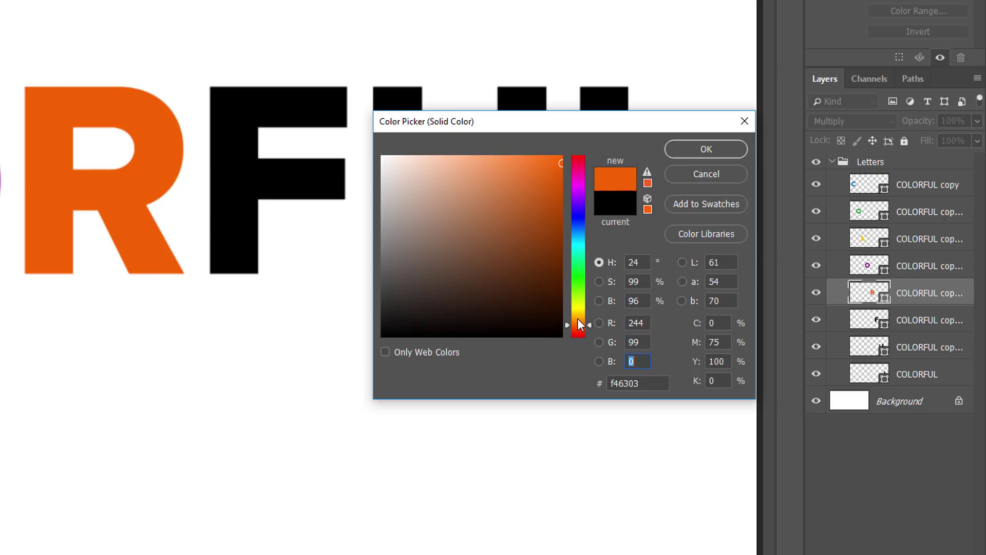
{"action": "left_click", "coordinate": [725, 148]}
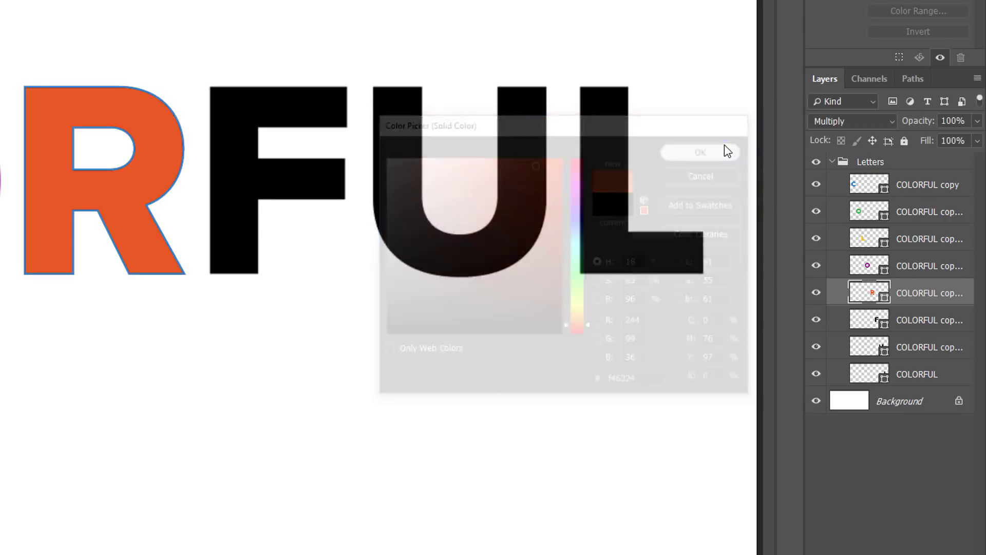
Change the fill colour of the letter F shape layer to RGB 243, 43, 104.
{"action": "double_click", "coordinate": [868, 319]}
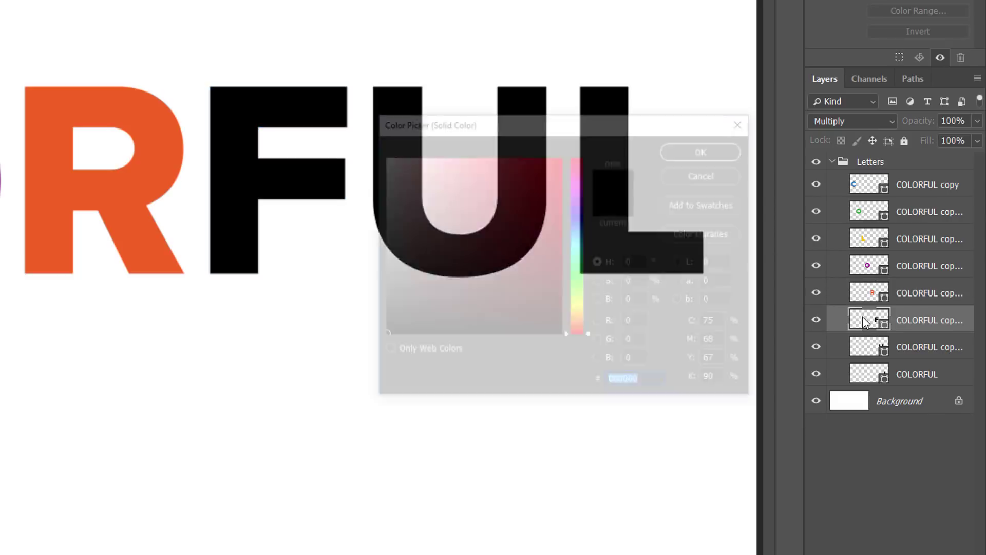
{"action": "left_click", "coordinate": [637, 322]}
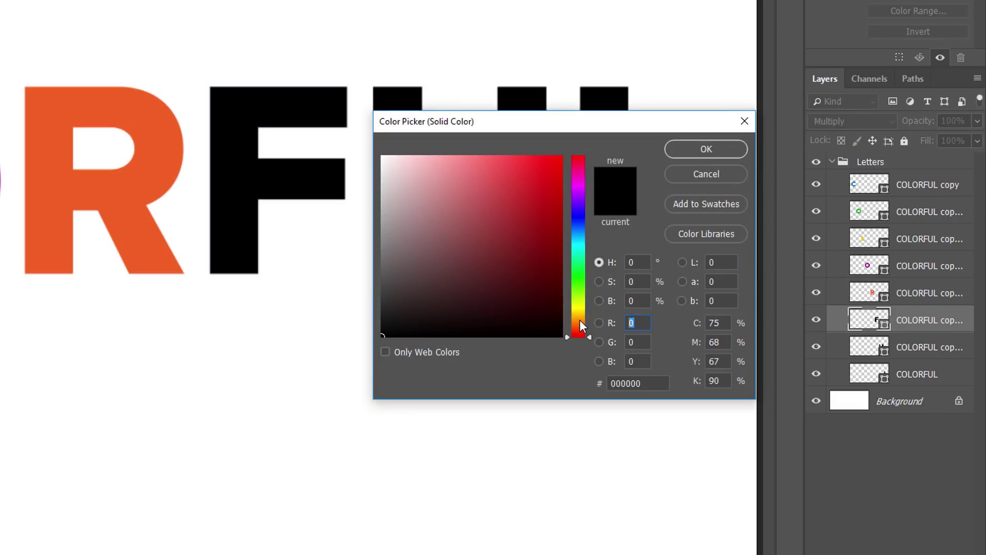
{"action": "type", "text": "243"}
{"action": "key", "text": "Tab"}
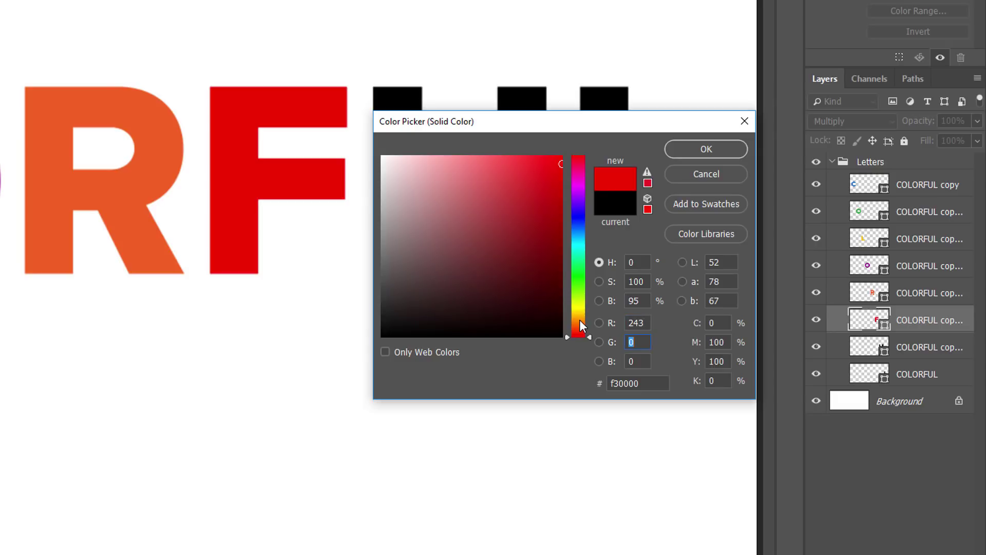
{"action": "type", "text": "43"}
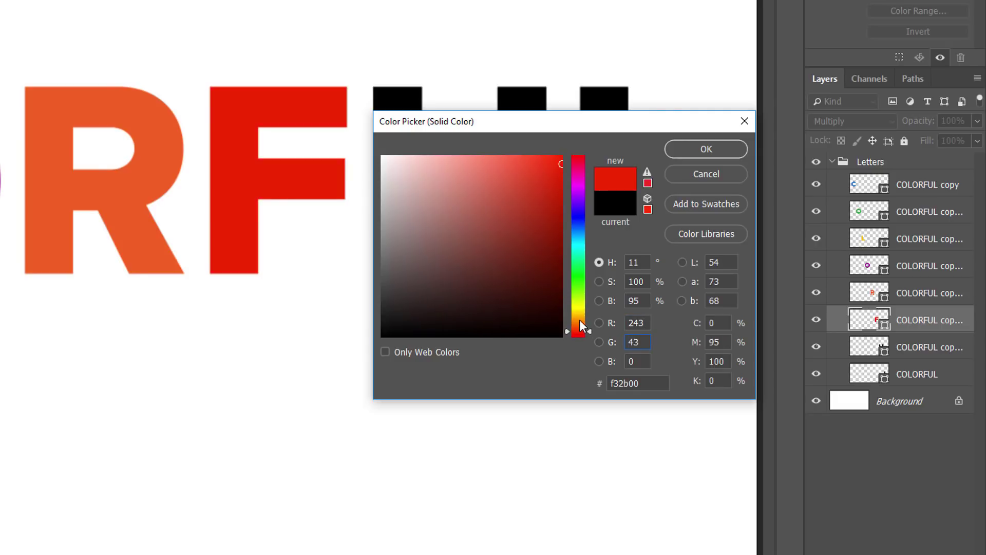
{"action": "key", "text": "Tab"}
{"action": "type", "text": "104"}
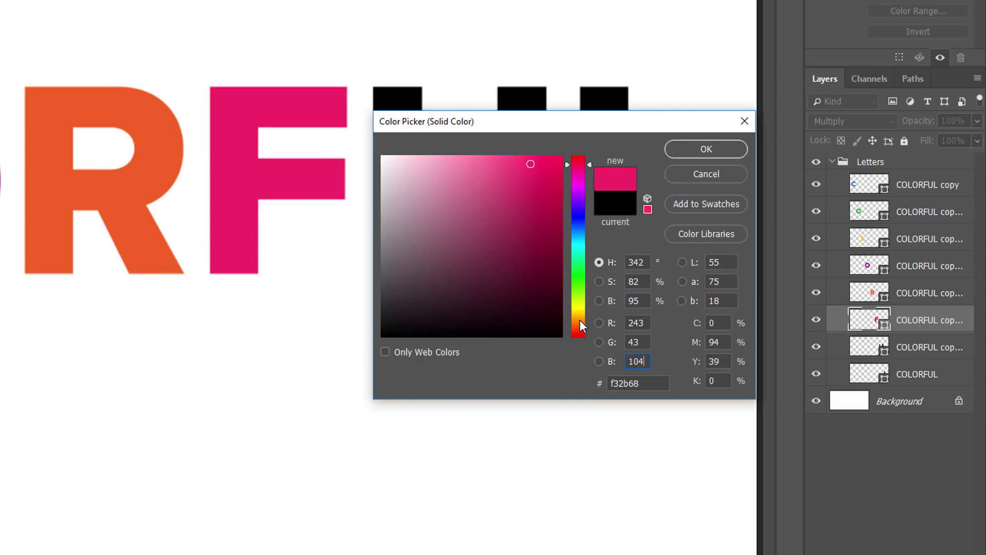
{"action": "left_click", "coordinate": [723, 149]}
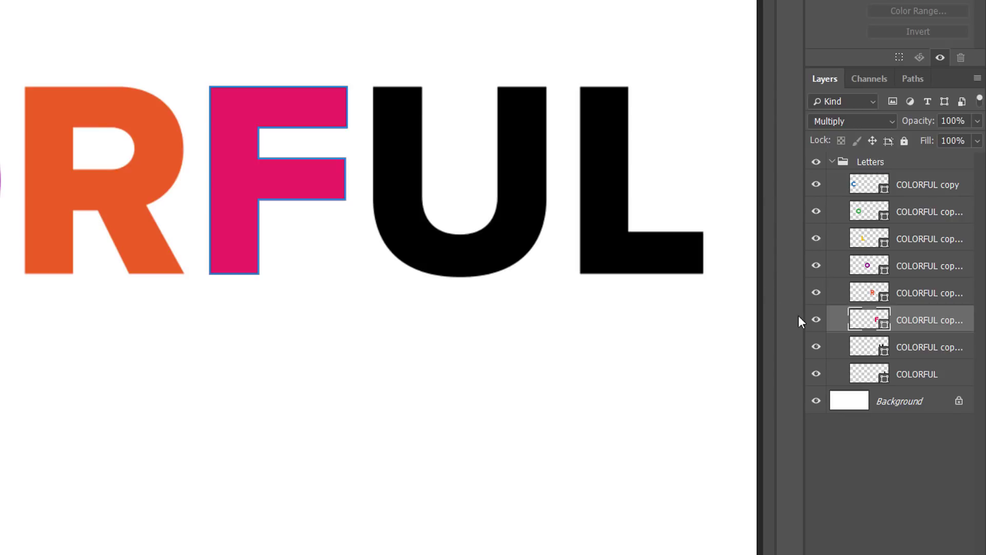
Fill the letter U shape layer with the blue sampled from the letter C.
{"action": "double_click", "coordinate": [863, 347]}
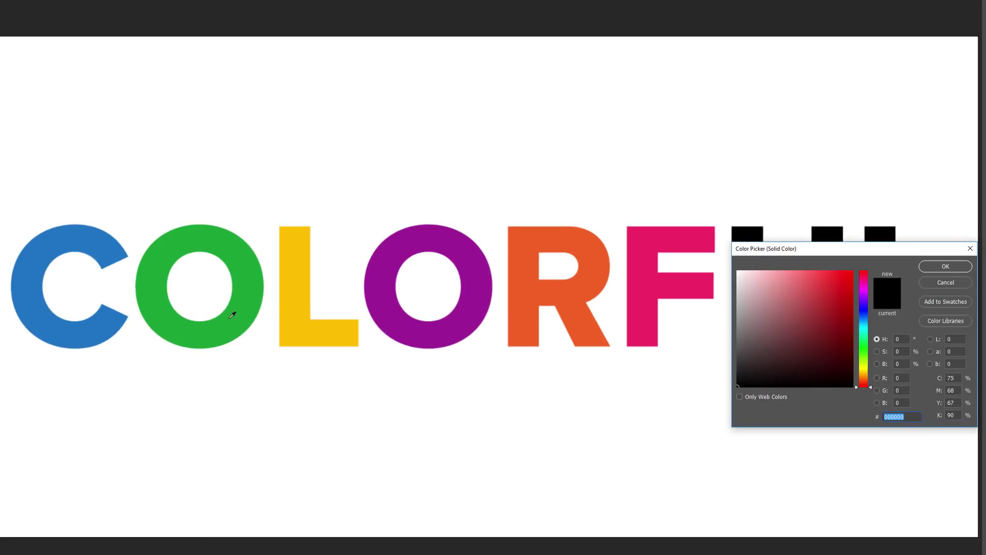
{"action": "left_click", "coordinate": [108, 243]}
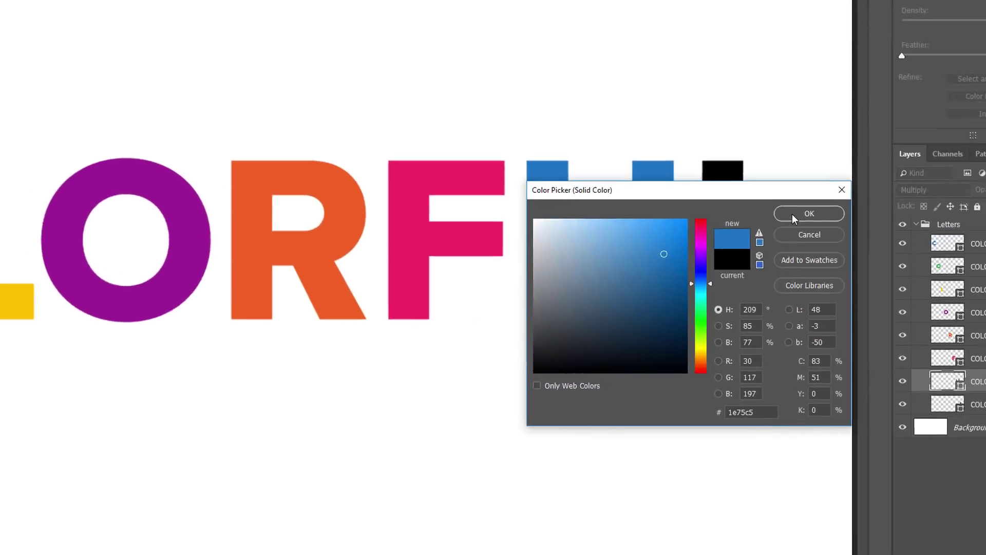
{"action": "left_click", "coordinate": [945, 266]}
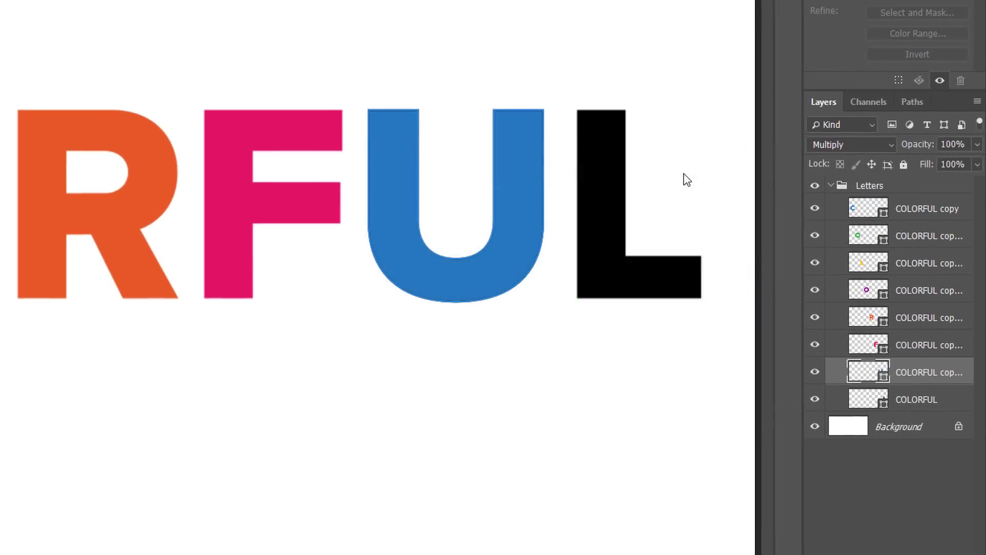
Fill the last L shape layer with the yellow sampled from the first L.
{"action": "double_click", "coordinate": [860, 400]}
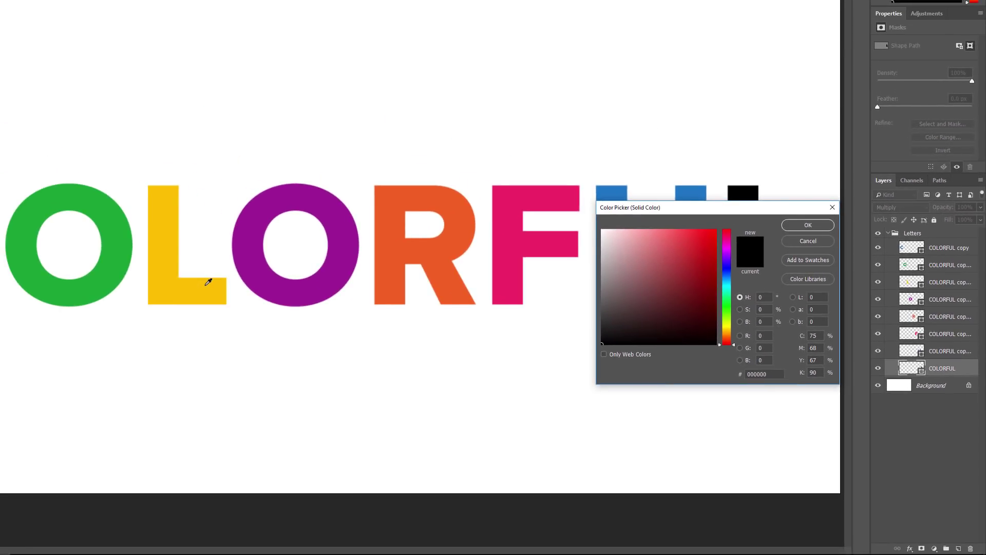
{"action": "left_click", "coordinate": [208, 282]}
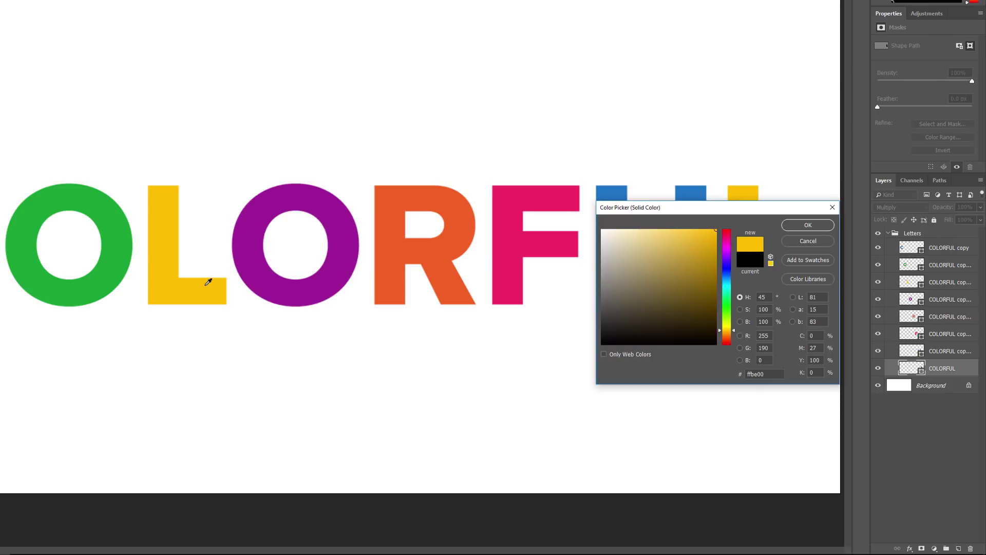
{"action": "left_click", "coordinate": [797, 224]}
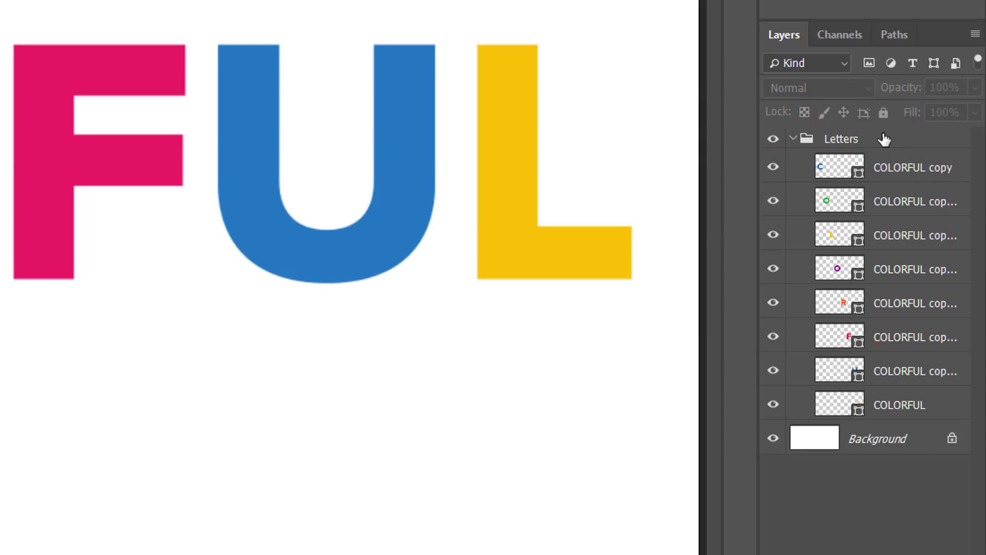
Add a Gradient Overlay to the Letters group using the black-to-white gradient at 100% opacity.
{"action": "left_click", "coordinate": [884, 140]}
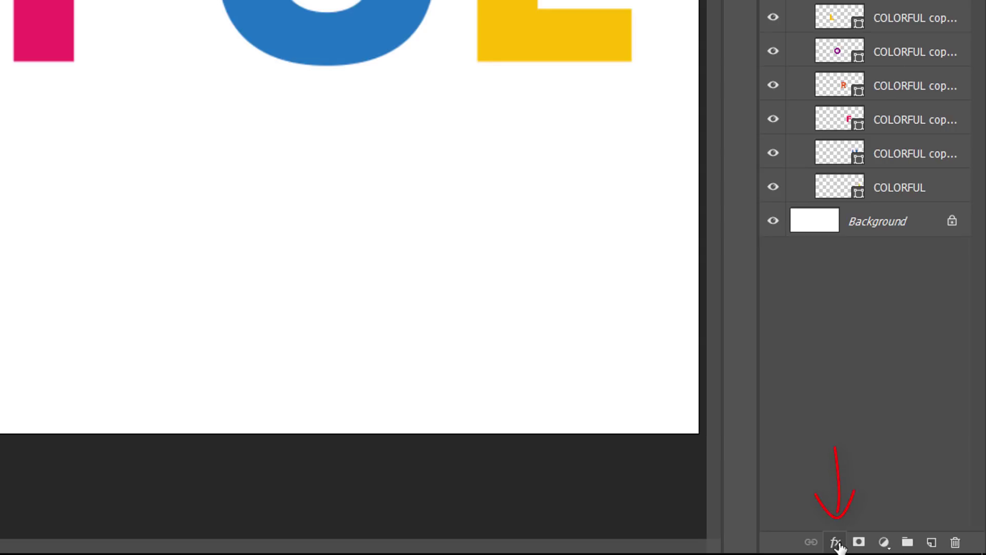
{"action": "left_click", "coordinate": [836, 544]}
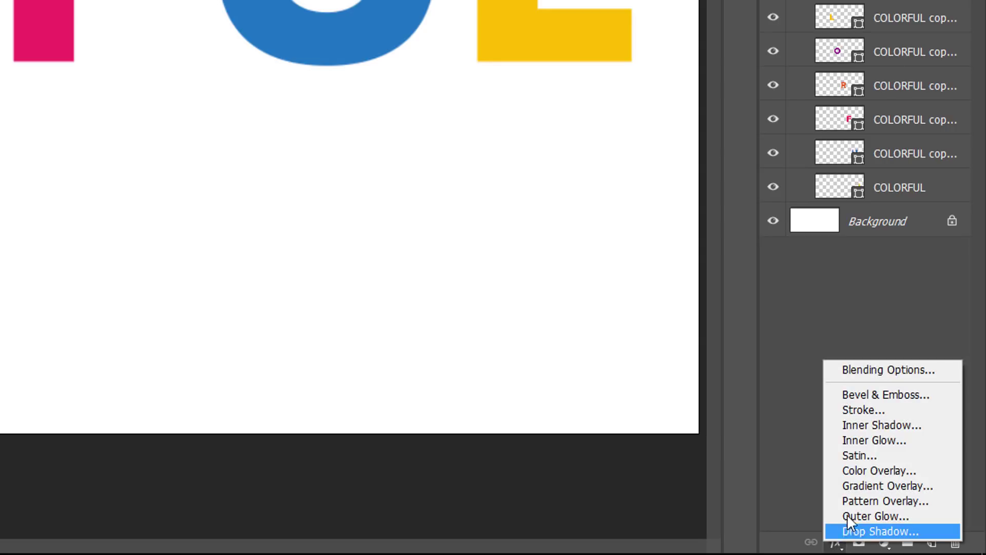
{"action": "left_click", "coordinate": [884, 485]}
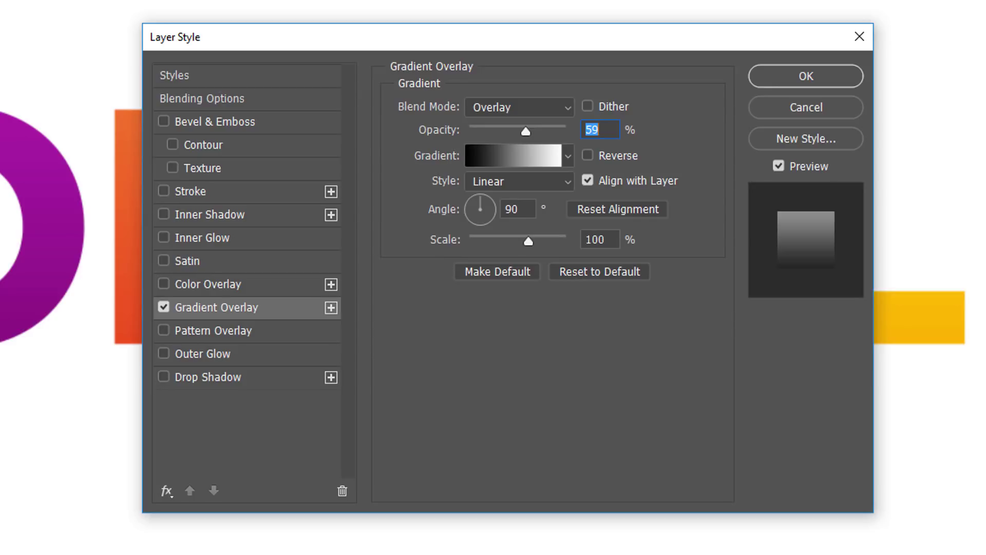
{"action": "left_click", "coordinate": [568, 156]}
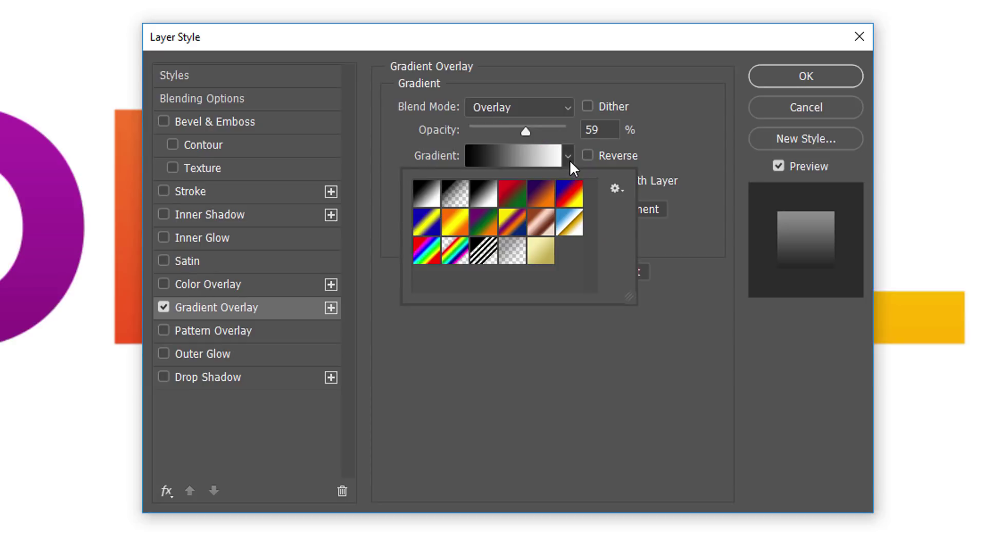
{"action": "double_click", "coordinate": [485, 191]}
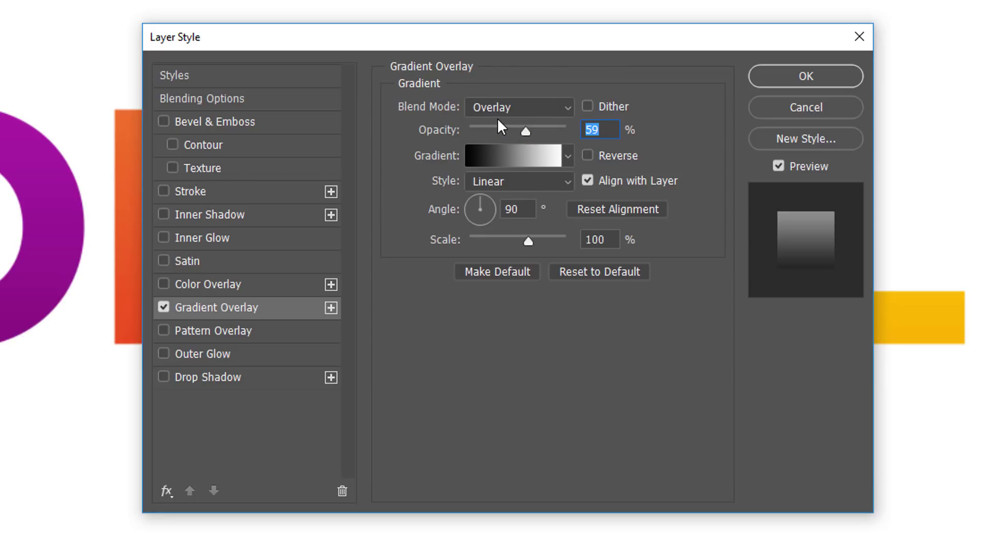
{"action": "left_click_drag", "start_coordinate": [525, 131], "coordinate": [567, 132]}
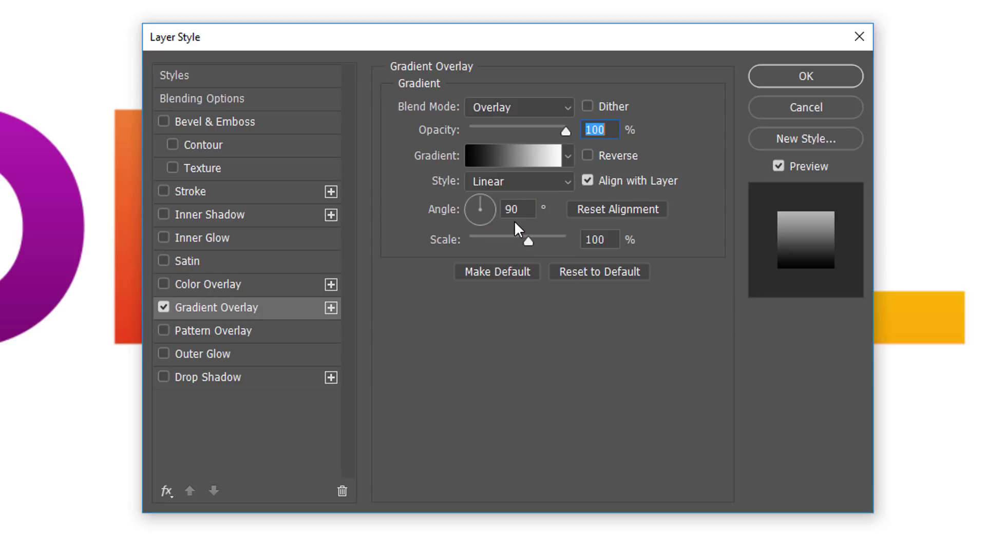
{"action": "left_click", "coordinate": [834, 76]}
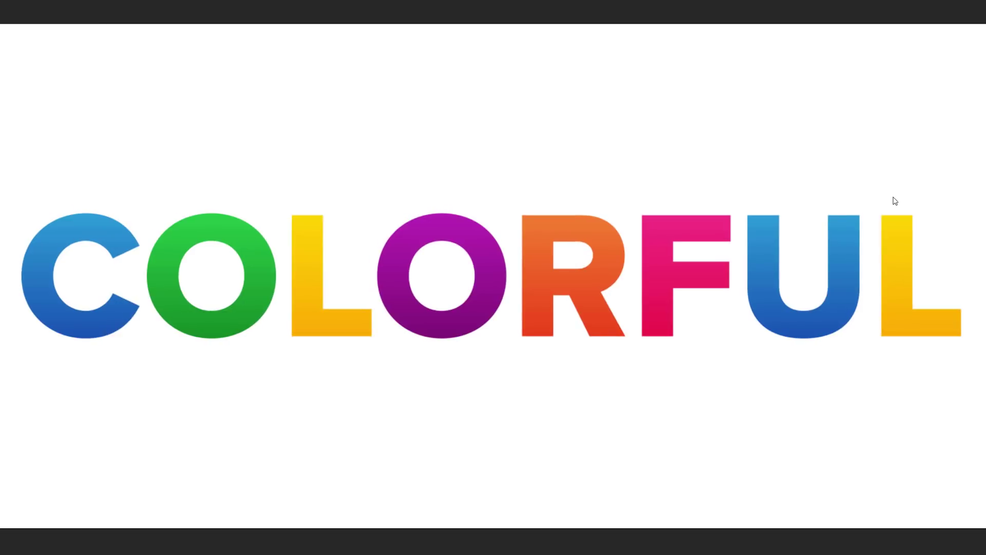
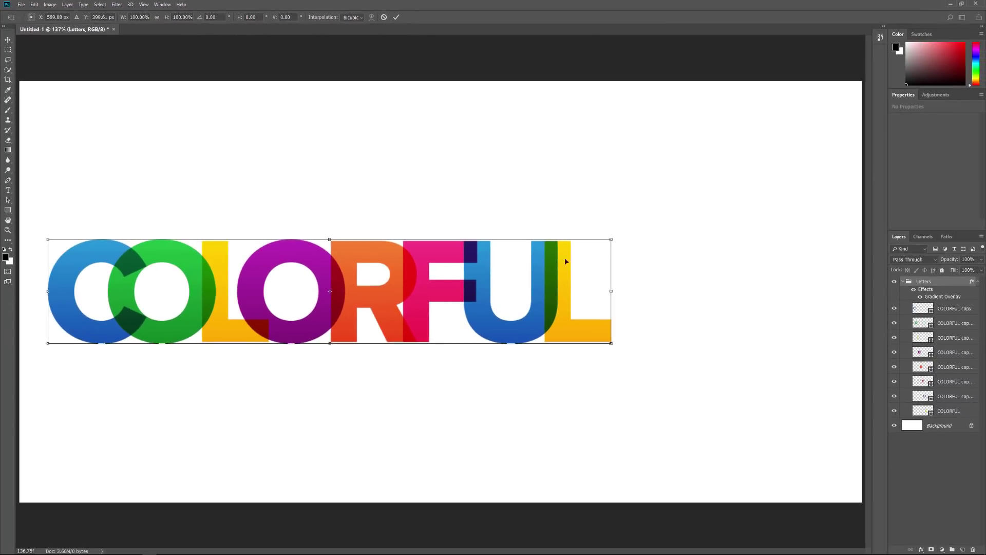
Scale the Letters group up to about 142% so it nearly spans the canvas width, and centre it vertically.
{"action": "left_click_drag", "start_coordinate": [612, 240], "coordinate": [838, 155]}
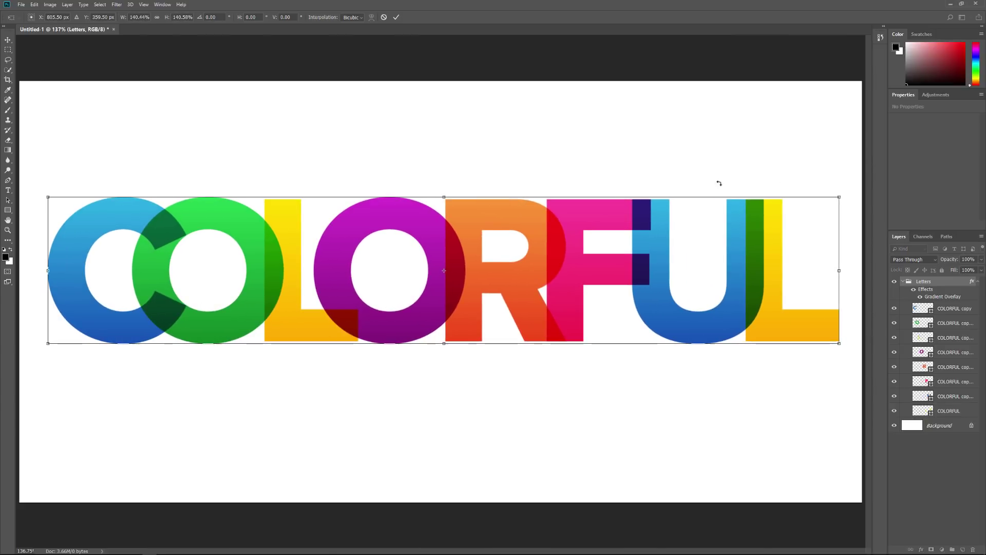
{"action": "left_click_drag", "start_coordinate": [48, 344], "coordinate": [37, 345]}
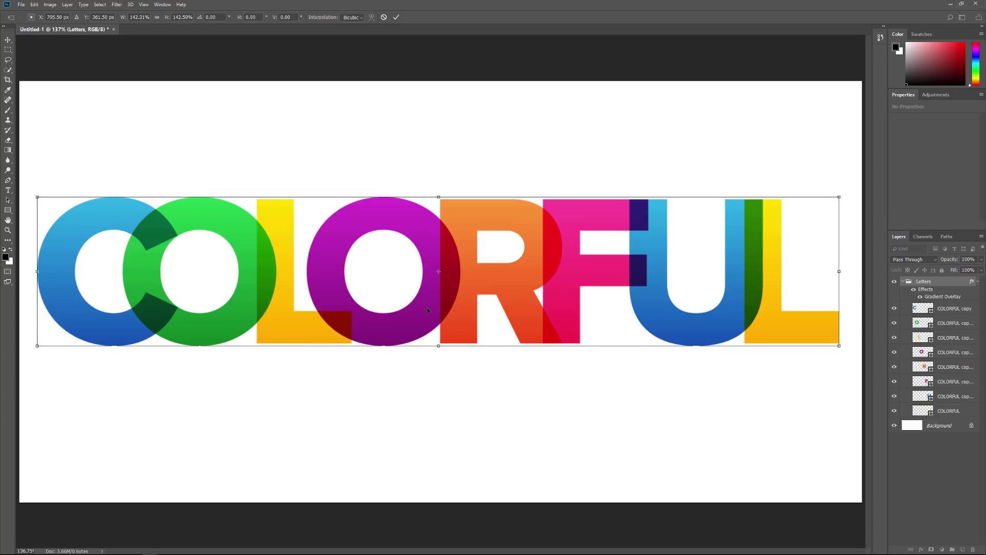
{"action": "left_click_drag", "start_coordinate": [427, 308], "coordinate": [427, 329]}
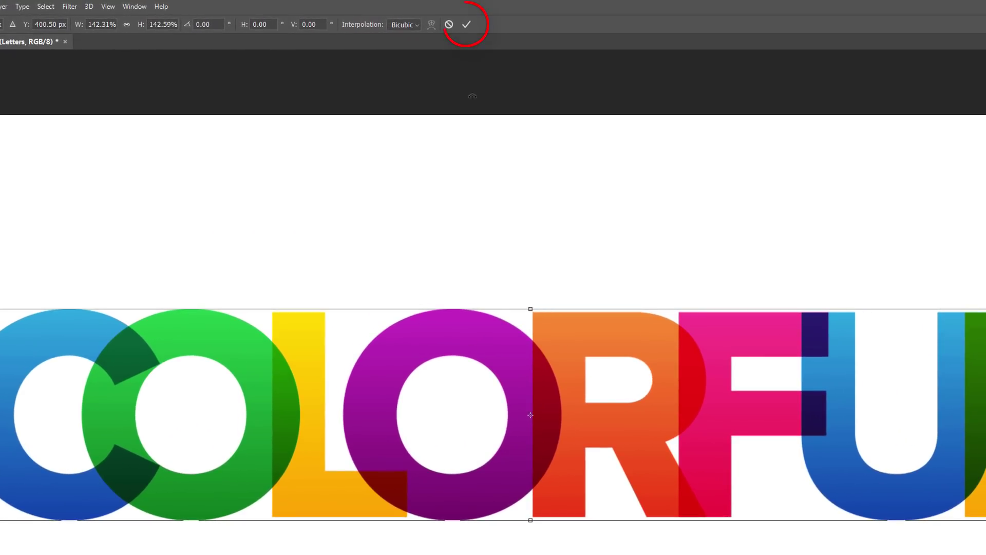
{"action": "left_click", "coordinate": [467, 24]}
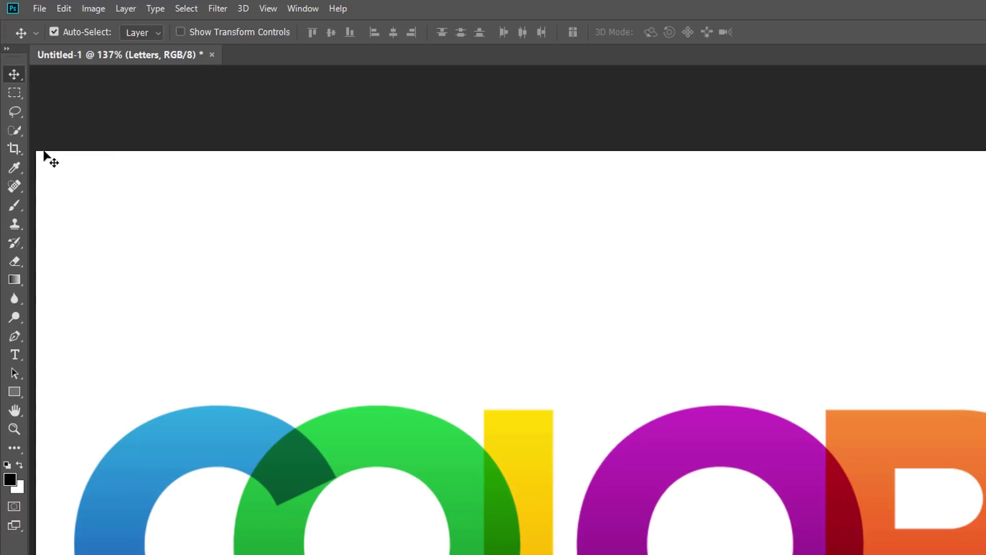
Crop the canvas above and below the lettering, leaving a narrow white margin around the text.
{"action": "left_click", "coordinate": [19, 148]}
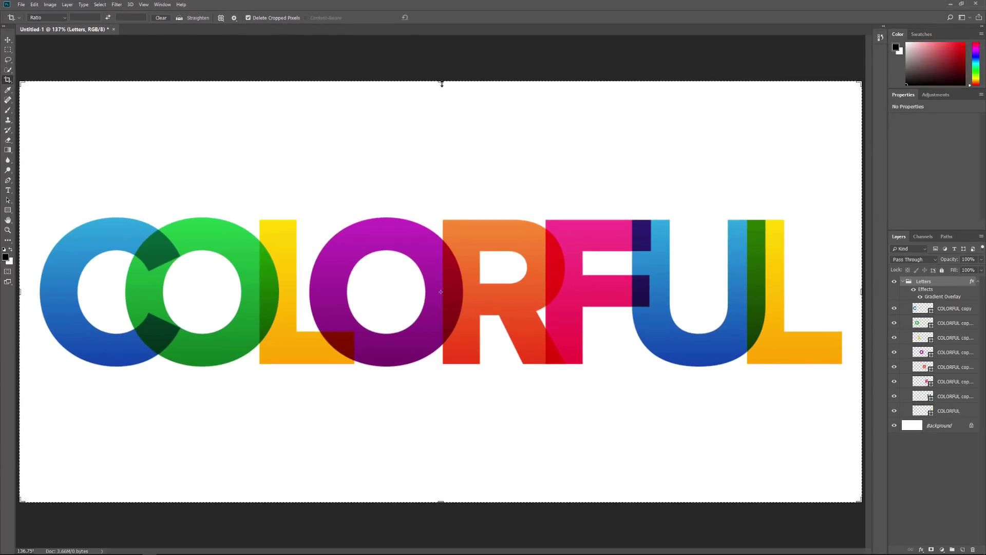
{"action": "left_click_drag", "start_coordinate": [753, 139], "coordinate": [746, 195]}
{"action": "left_click_drag", "start_coordinate": [436, 114], "coordinate": [438, 132]}
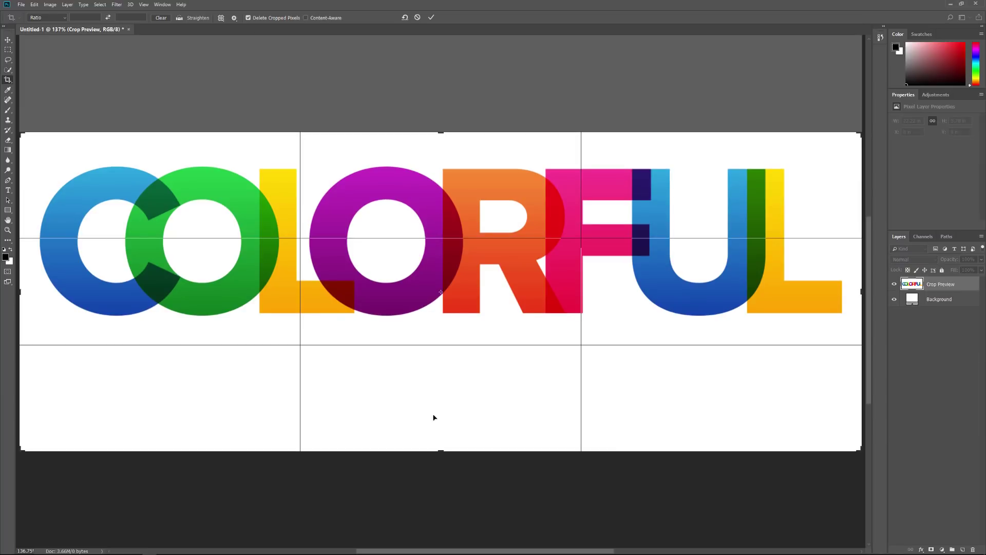
{"action": "left_click_drag", "start_coordinate": [440, 451], "coordinate": [455, 400]}
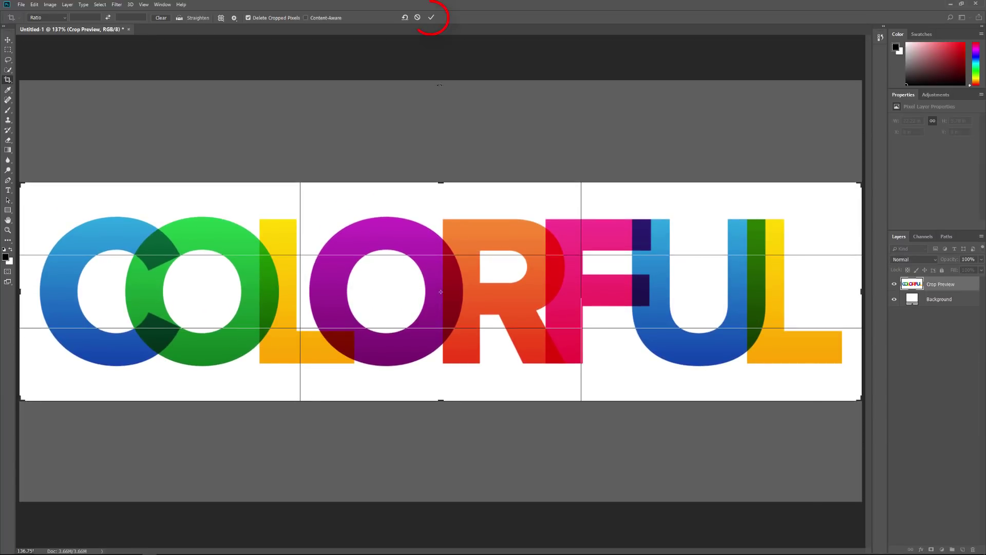
{"action": "left_click", "coordinate": [432, 18]}
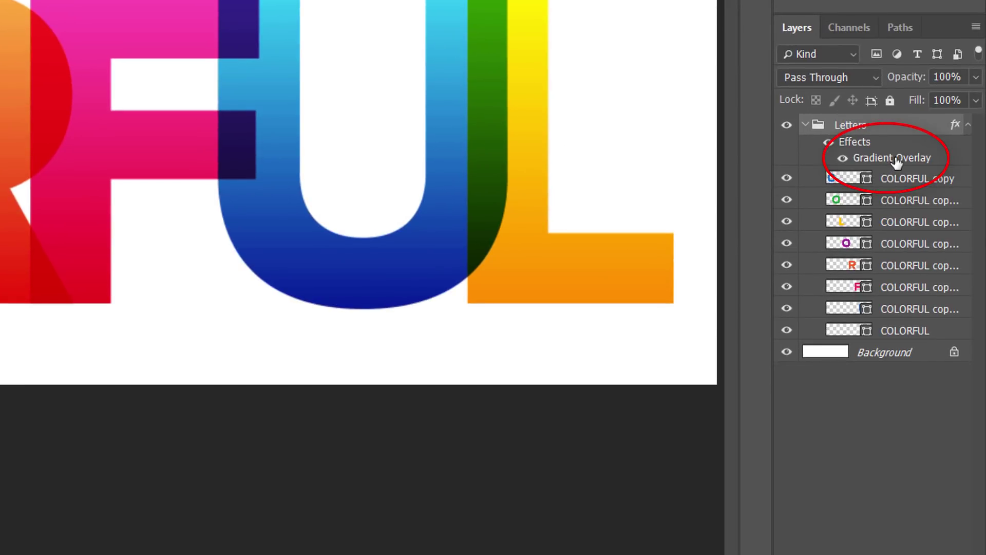
Reduce the opacity of the Letters group's Gradient Overlay to 60%.
{"action": "double_click", "coordinate": [896, 162]}
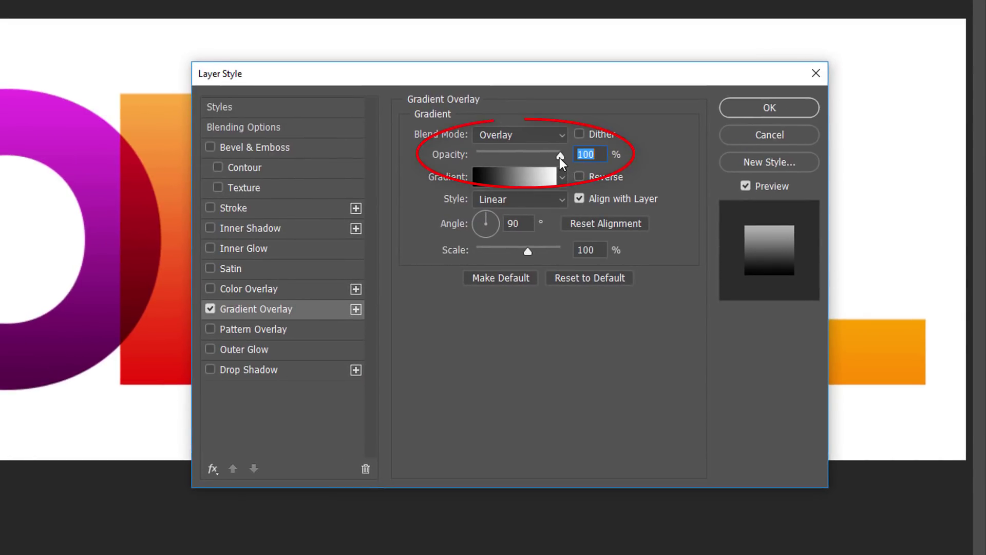
{"action": "left_click_drag", "start_coordinate": [559, 158], "coordinate": [533, 158]}
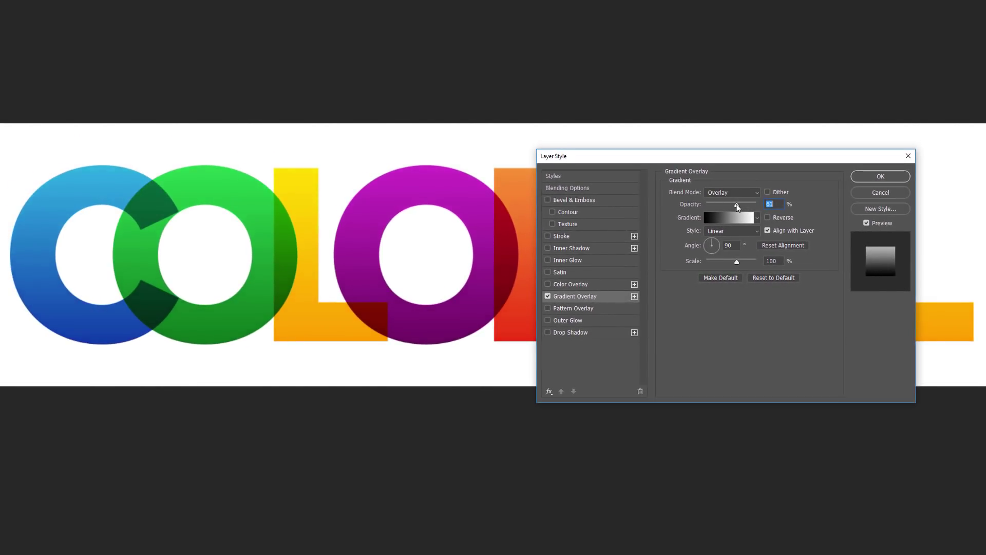
{"action": "left_click_drag", "start_coordinate": [738, 207], "coordinate": [739, 207]}
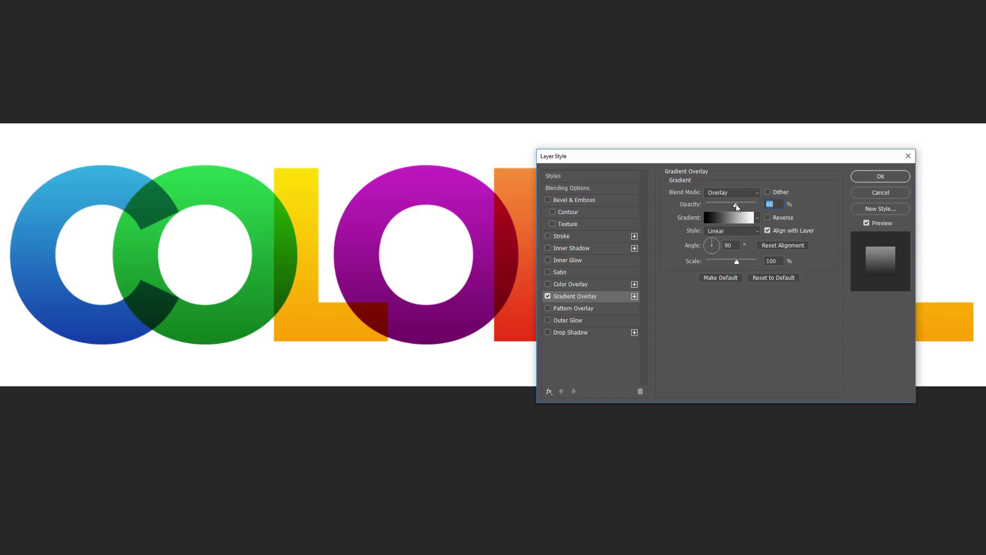
{"action": "left_click", "coordinate": [899, 177]}
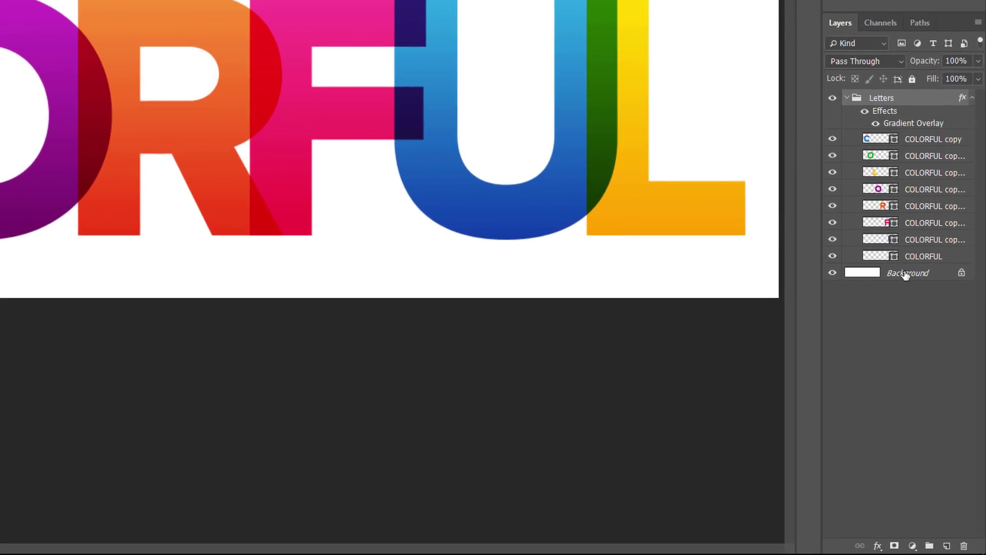
{"action": "left_click", "coordinate": [907, 274]}
{"action": "left_click", "coordinate": [907, 274]}
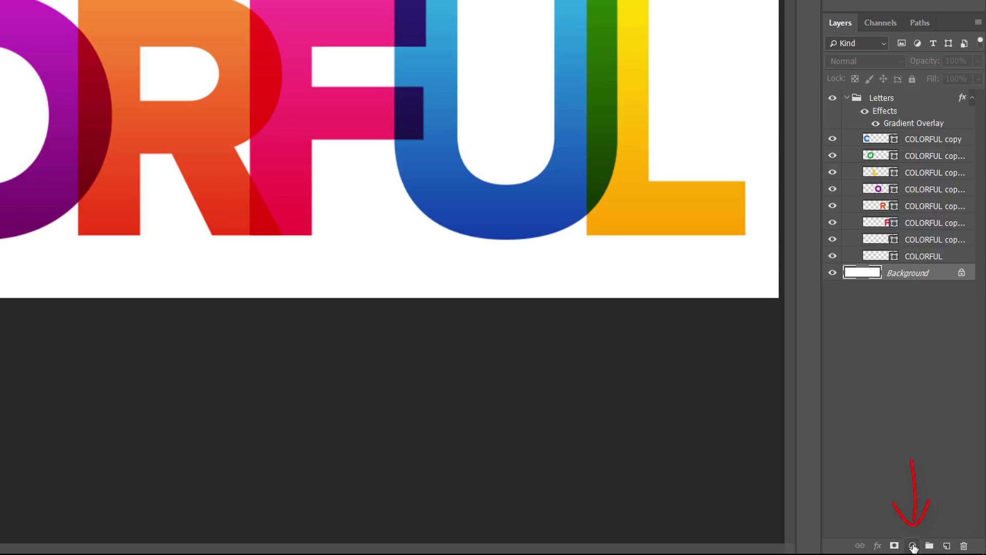
{"action": "left_click", "coordinate": [913, 546]}
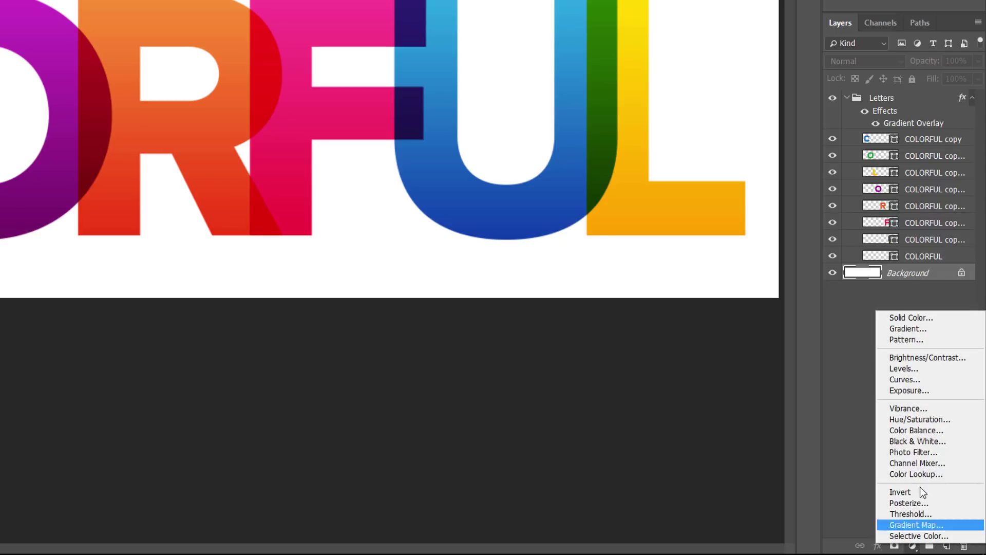
{"action": "left_click", "coordinate": [938, 318]}
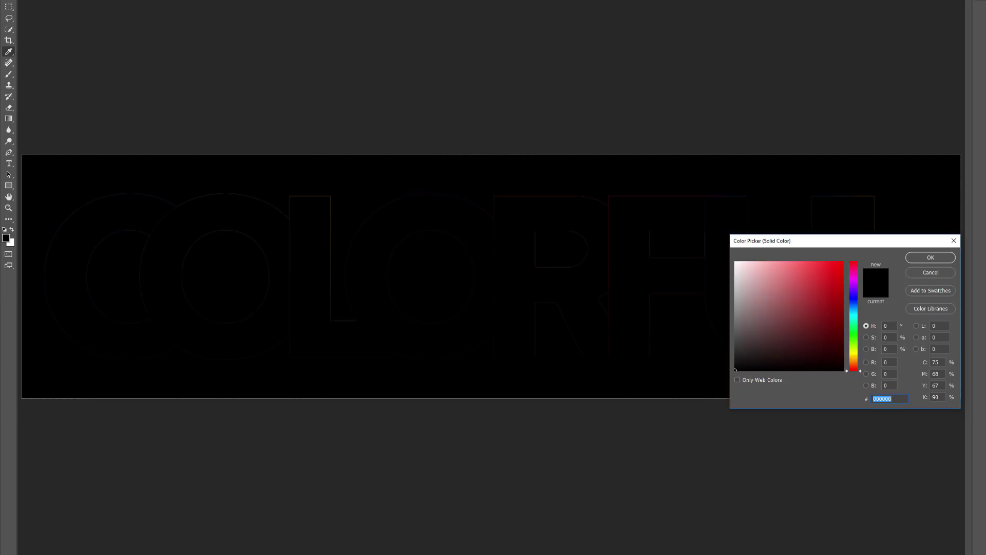
{"action": "left_click_drag", "start_coordinate": [823, 318], "coordinate": [828, 300]}
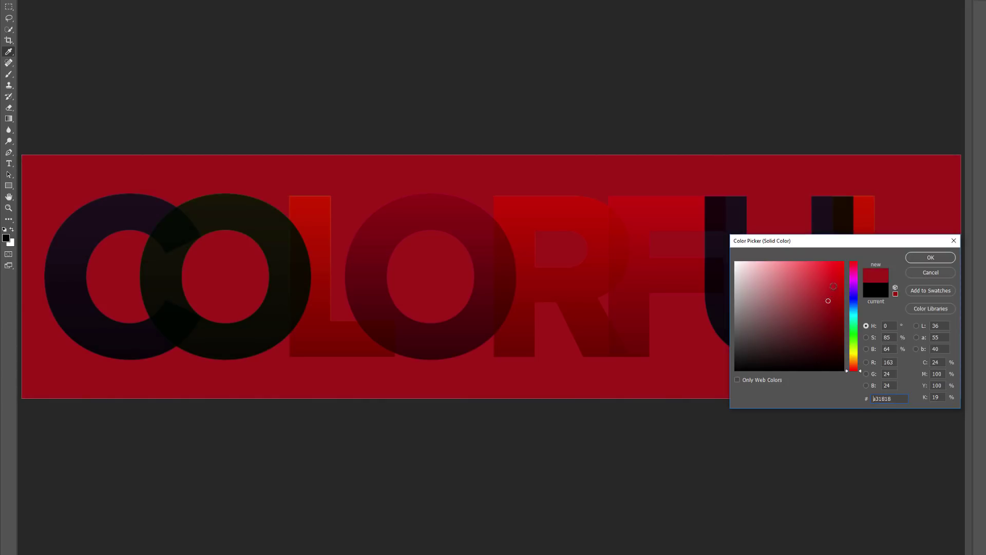
{"action": "left_click_drag", "start_coordinate": [853, 245], "coordinate": [854, 374]}
{"action": "left_click", "coordinate": [825, 405]}
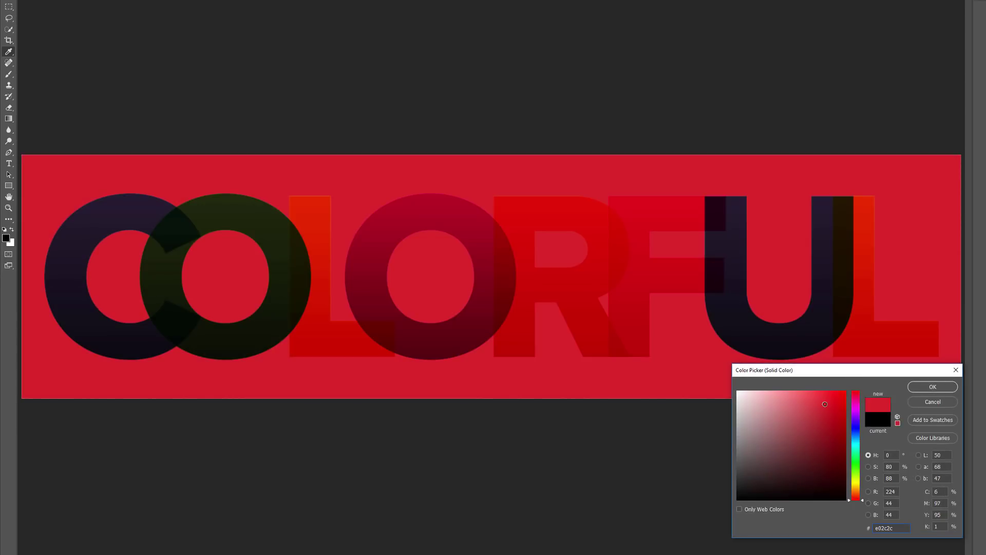
{"action": "left_click", "coordinate": [803, 452]}
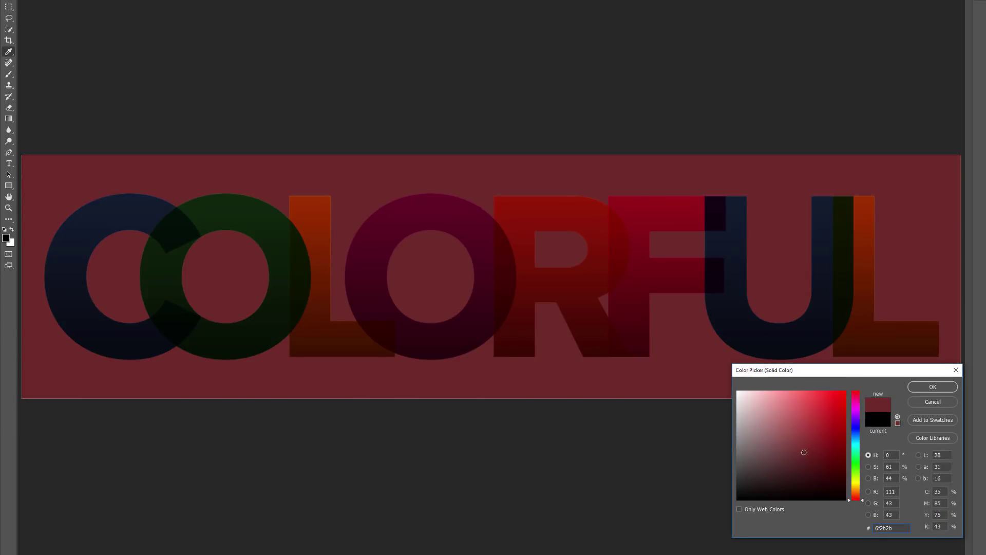
{"action": "left_click", "coordinate": [863, 463]}
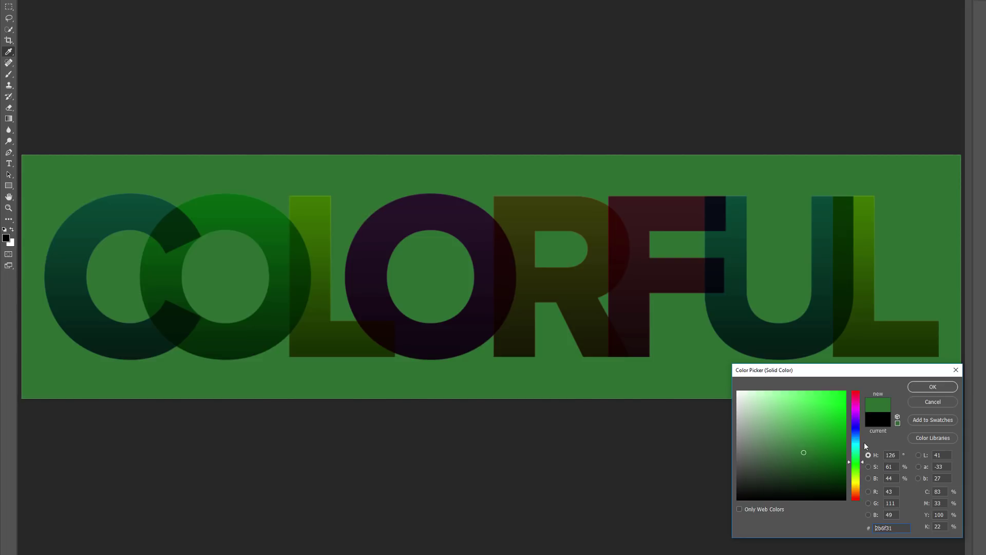
{"action": "left_click", "coordinate": [862, 442]}
{"action": "left_click", "coordinate": [863, 414]}
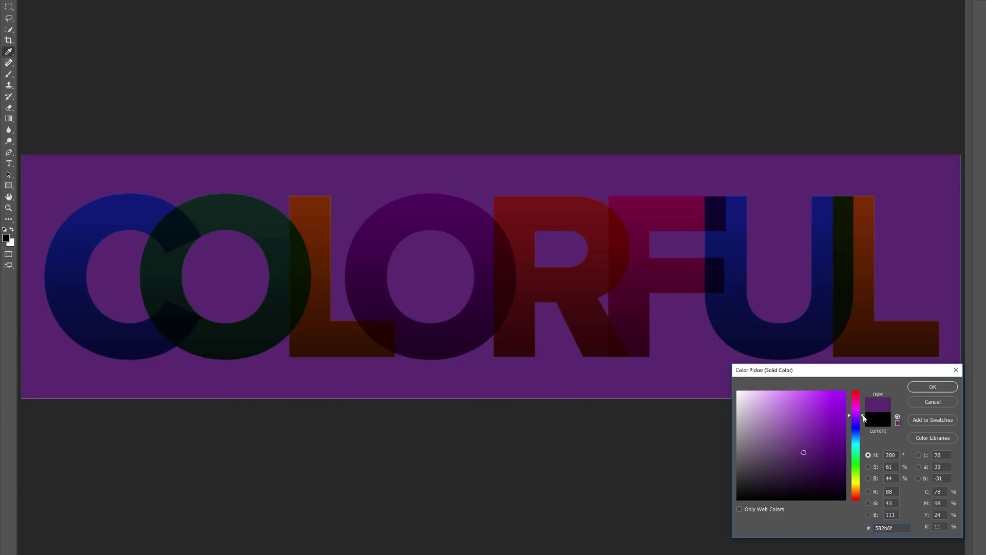
{"action": "left_click", "coordinate": [948, 402]}
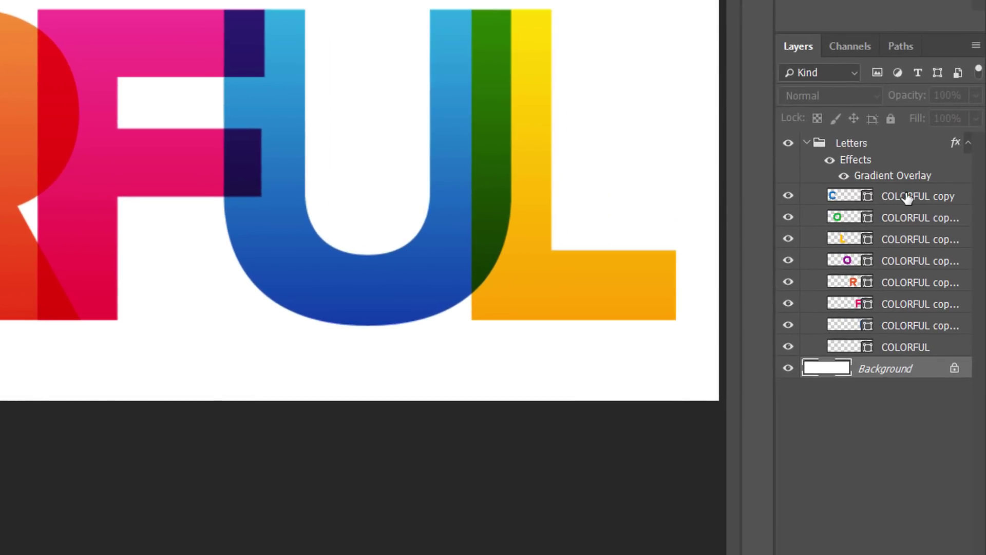
Merge copies of all eight letter shape layers into one new shape layer, keeping the originals.
{"action": "left_click", "coordinate": [907, 197]}
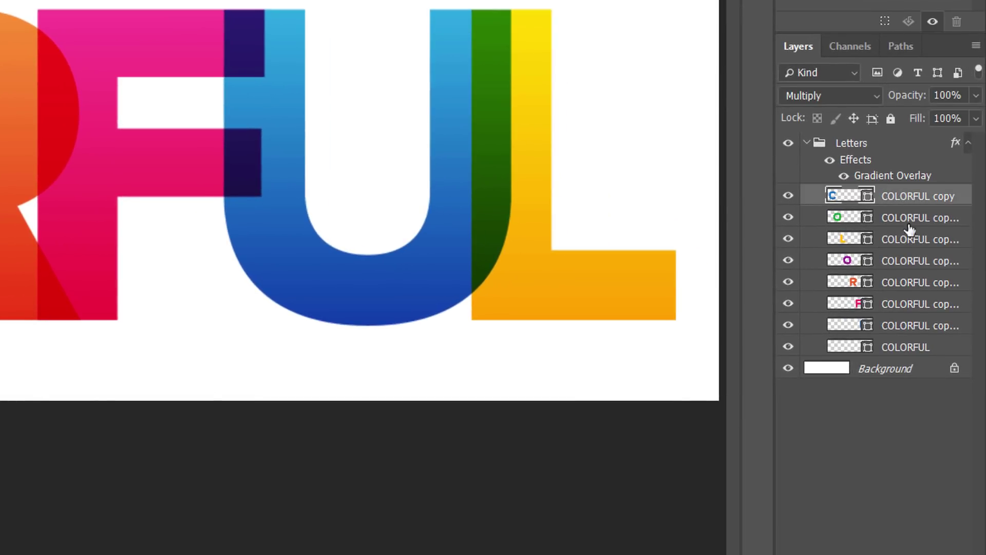
{"action": "left_click", "coordinate": [936, 348], "text": "shift"}
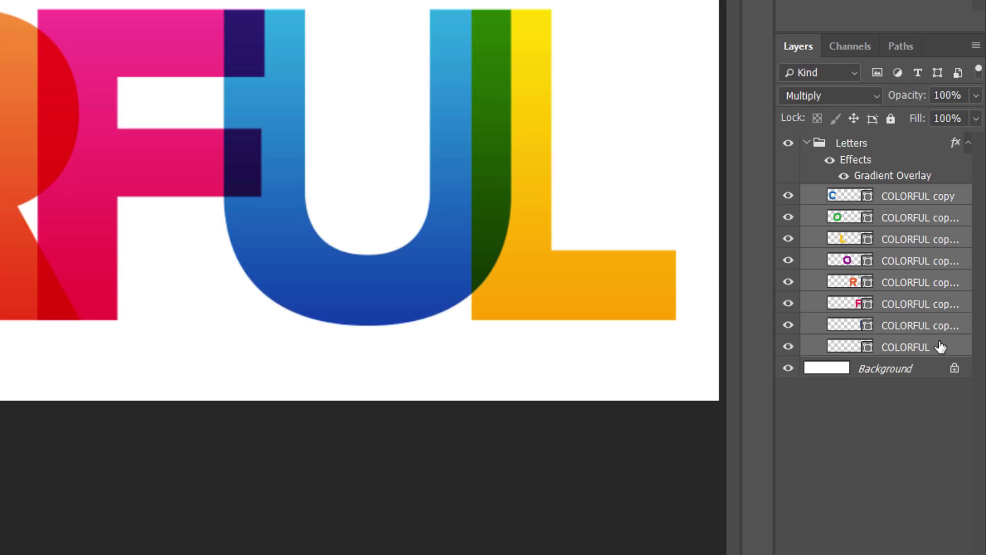
{"action": "key", "text": "ctrl+alt+e"}
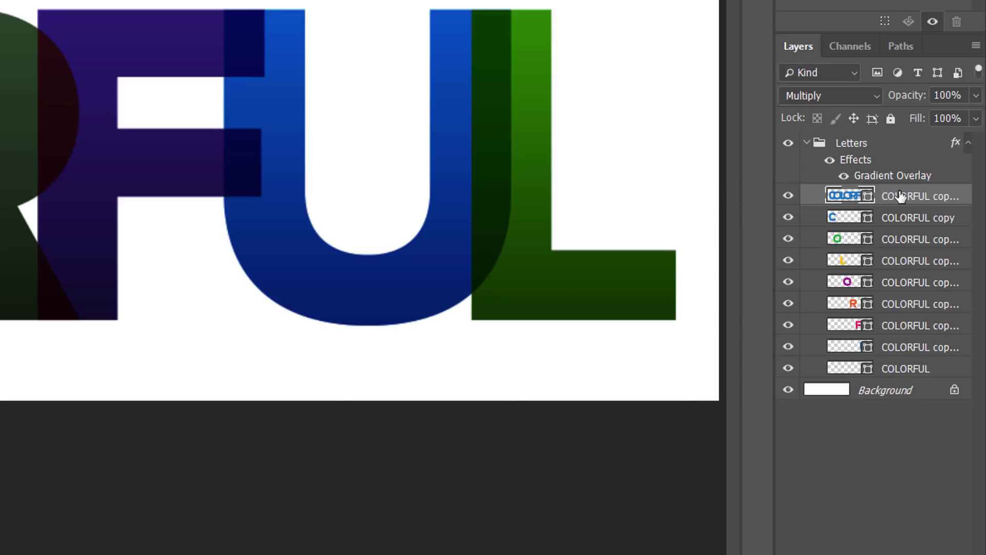
Fill the merged COLORFUL shape layer with white (ffffff).
{"action": "double_click", "coordinate": [844, 194]}
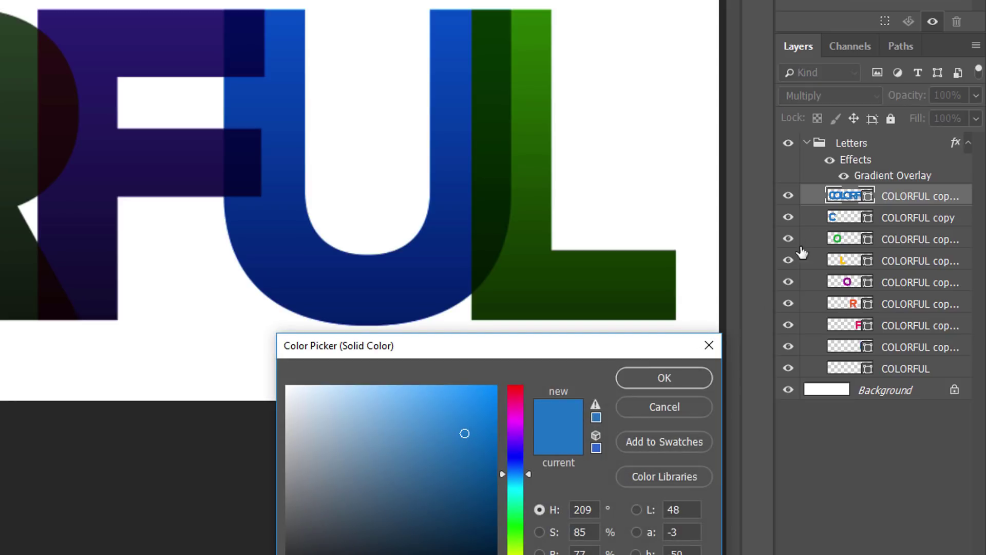
{"action": "left_click_drag", "start_coordinate": [665, 345], "coordinate": [673, 107]}
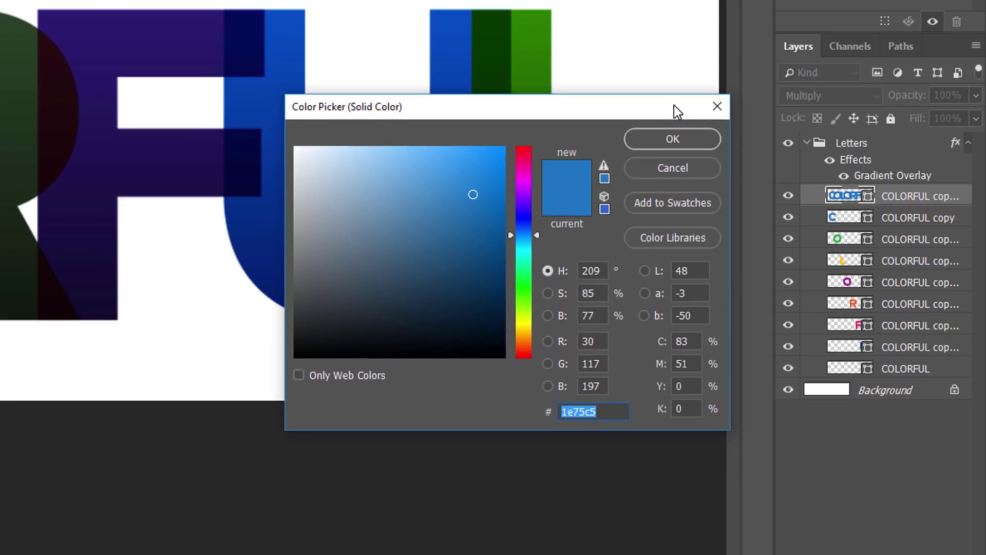
{"action": "left_click_drag", "start_coordinate": [333, 172], "coordinate": [292, 147]}
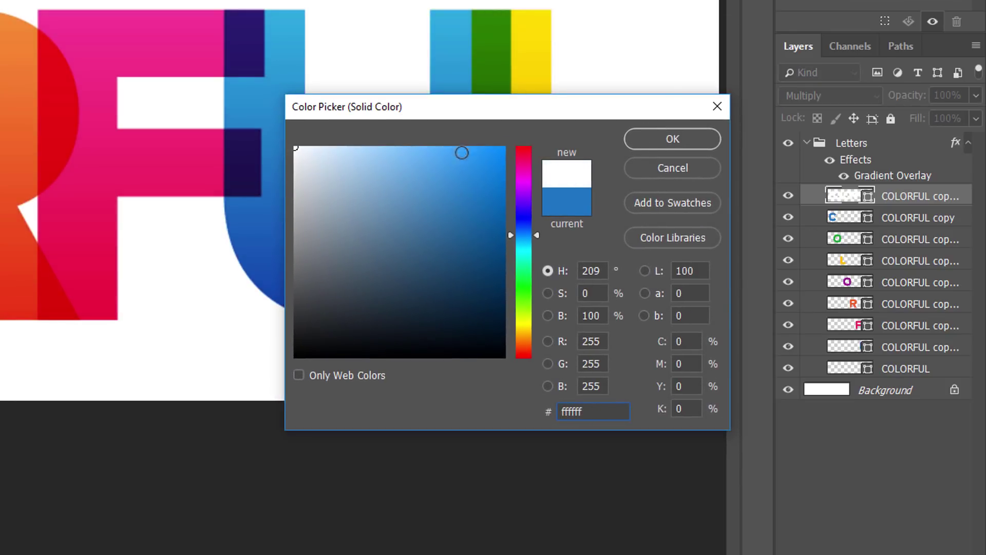
{"action": "left_click", "coordinate": [651, 144]}
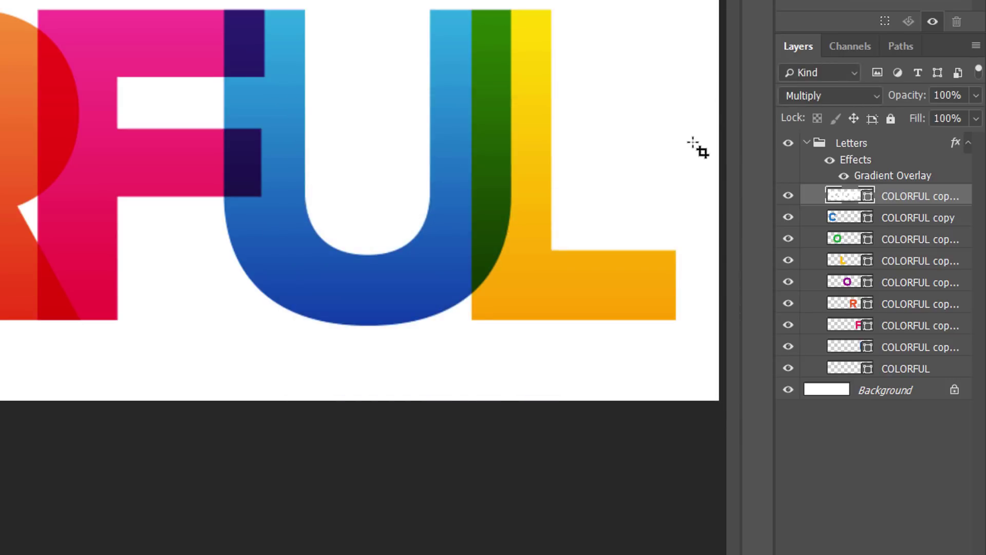
Set the white merged shape layer to Normal blending and move it below all the letters, at the bottom of the Letters group.
{"action": "left_click", "coordinate": [867, 95]}
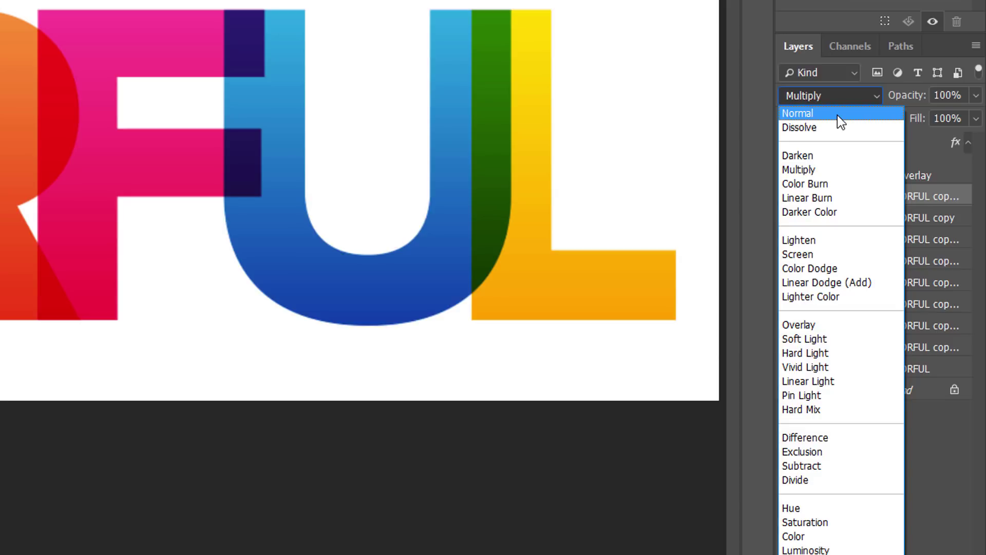
{"action": "left_click", "coordinate": [837, 114]}
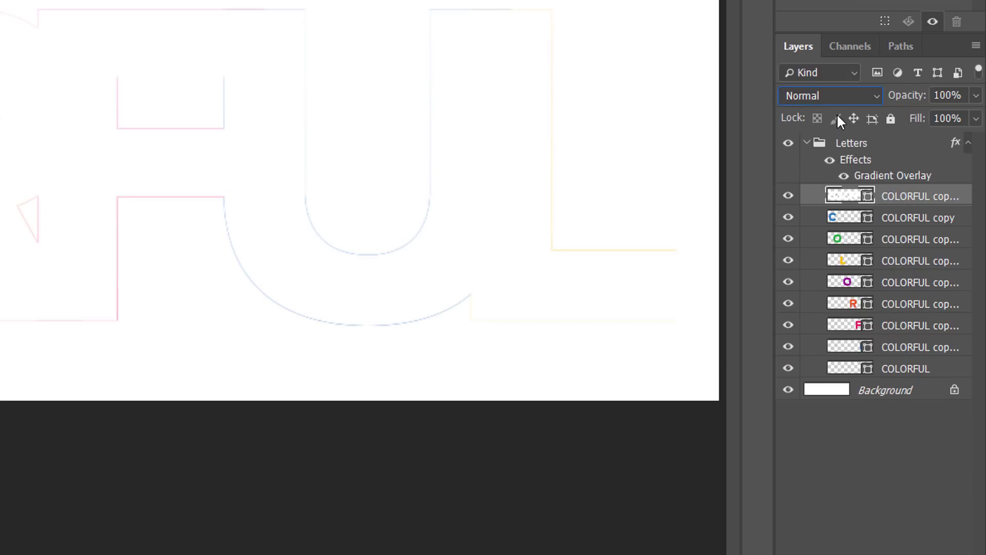
{"action": "left_click_drag", "start_coordinate": [901, 200], "coordinate": [919, 372]}
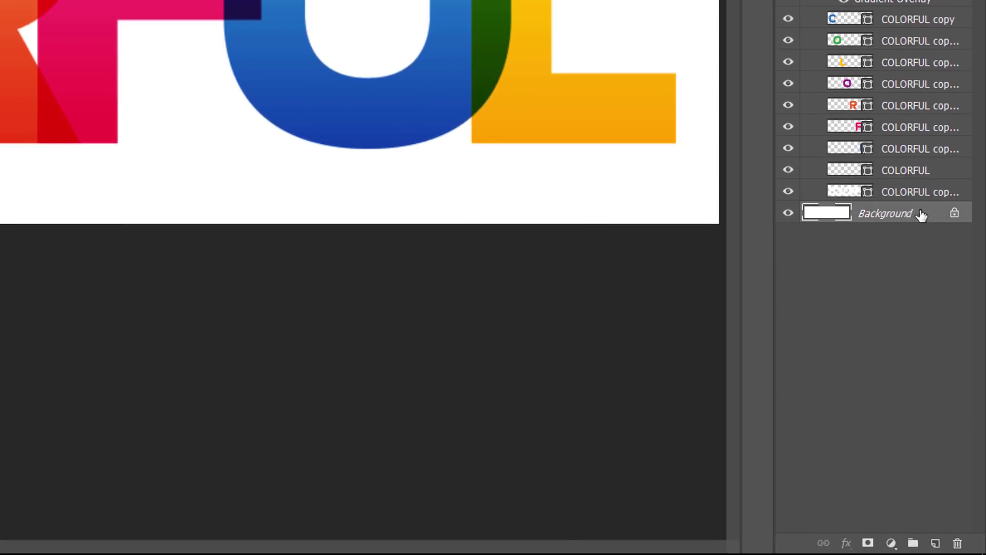
Add a Solid Color fill layer above the Background, trying colours sampled from the letters and settling on the second O's dark purple, 78146d.
{"action": "left_click", "coordinate": [892, 543]}
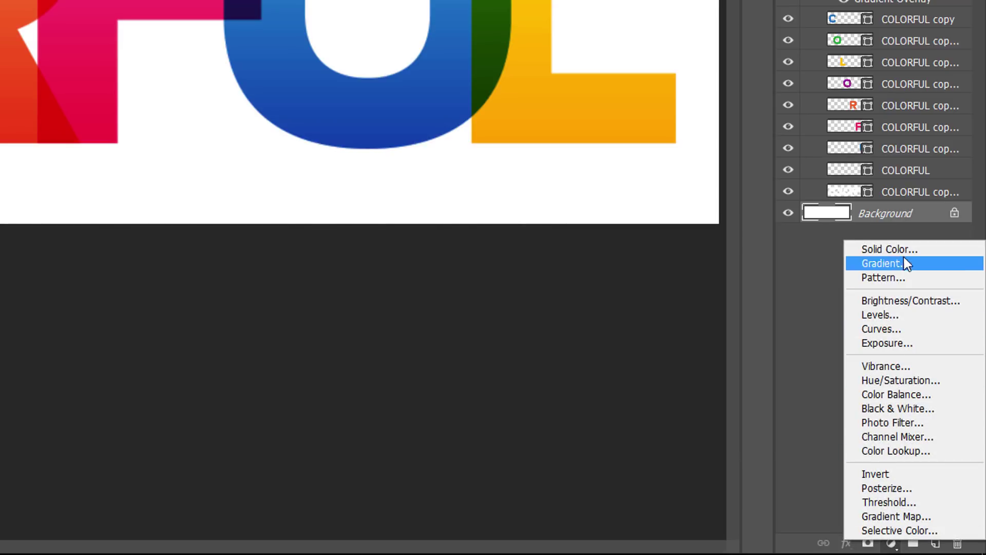
{"action": "left_click", "coordinate": [933, 263]}
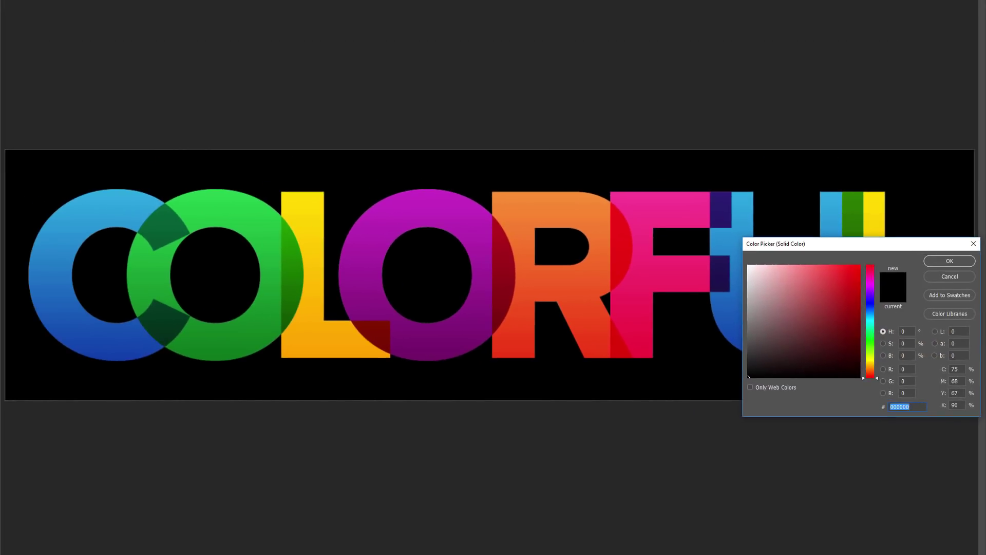
{"action": "left_click_drag", "start_coordinate": [898, 247], "coordinate": [888, 382]}
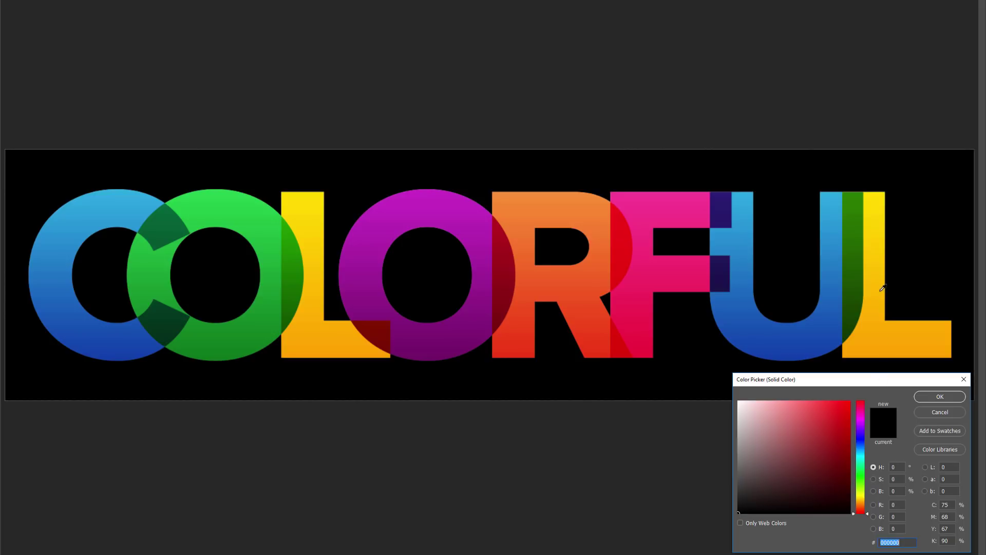
{"action": "left_click", "coordinate": [879, 272]}
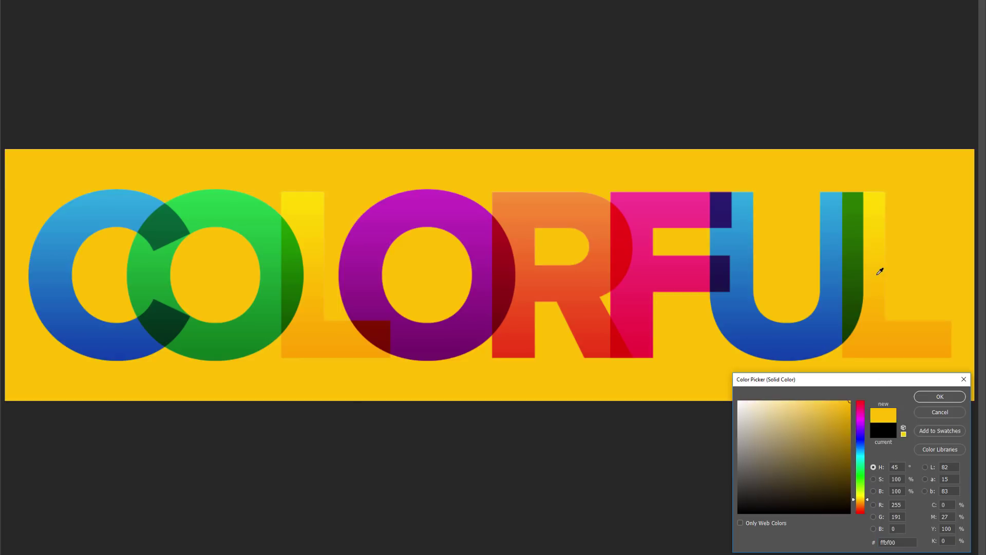
{"action": "left_click", "coordinate": [835, 274]}
{"action": "left_click", "coordinate": [689, 272]}
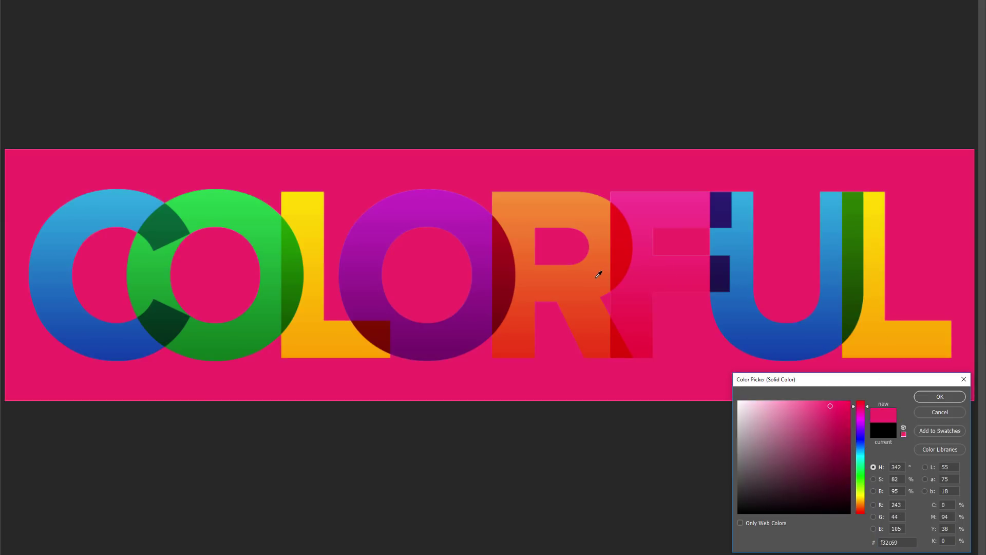
{"action": "left_click", "coordinate": [566, 273]}
{"action": "left_click", "coordinate": [478, 275]}
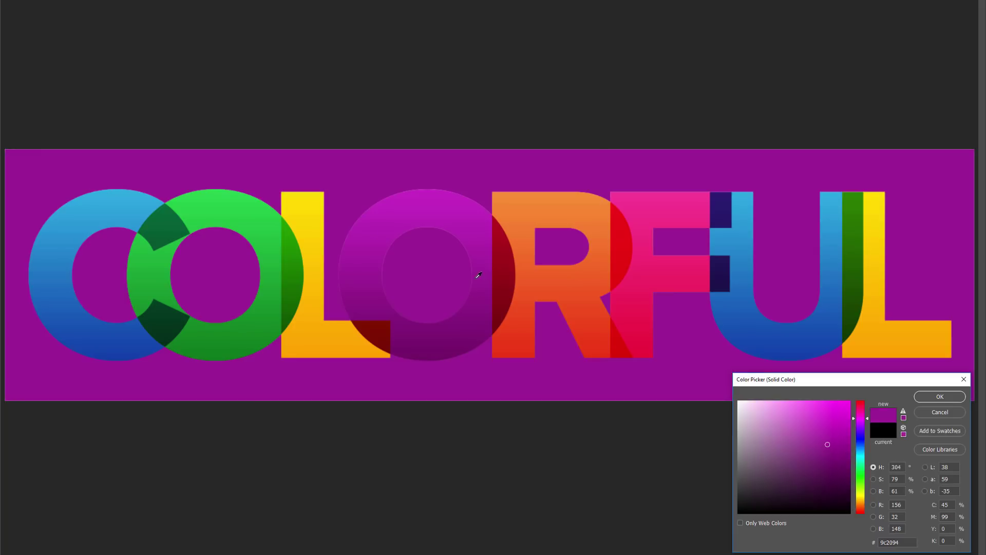
{"action": "left_click", "coordinate": [318, 268]}
{"action": "left_click", "coordinate": [273, 272]}
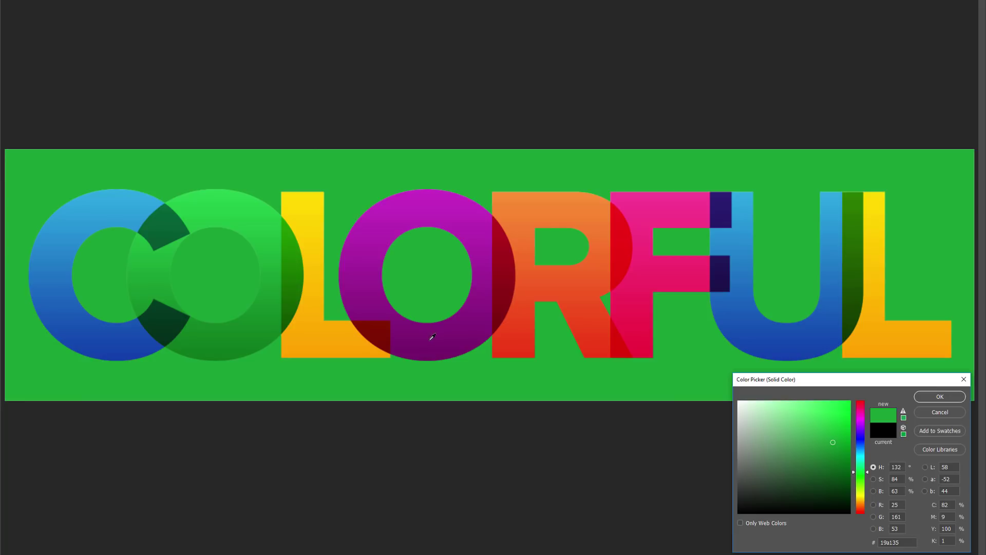
{"action": "left_click", "coordinate": [446, 348]}
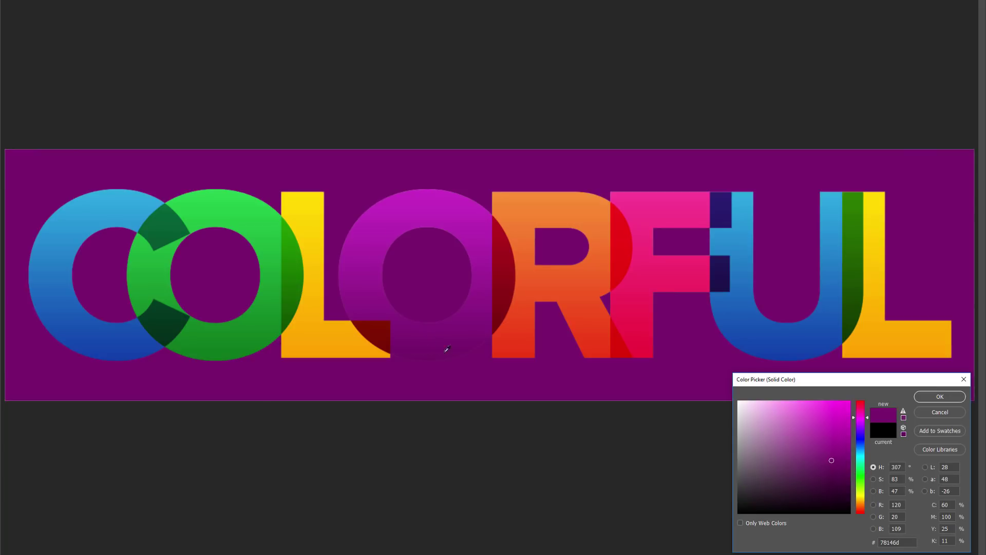
{"action": "left_click", "coordinate": [958, 394]}
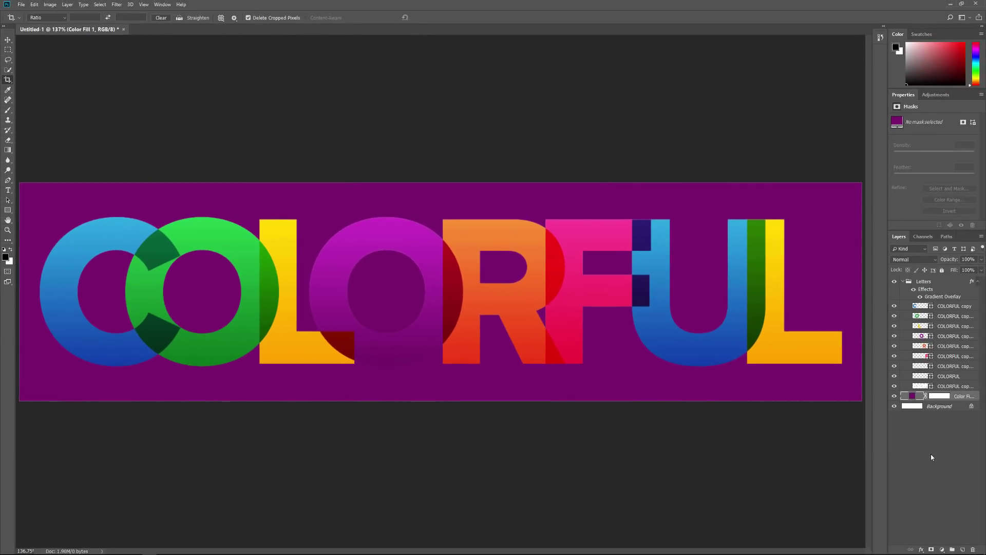